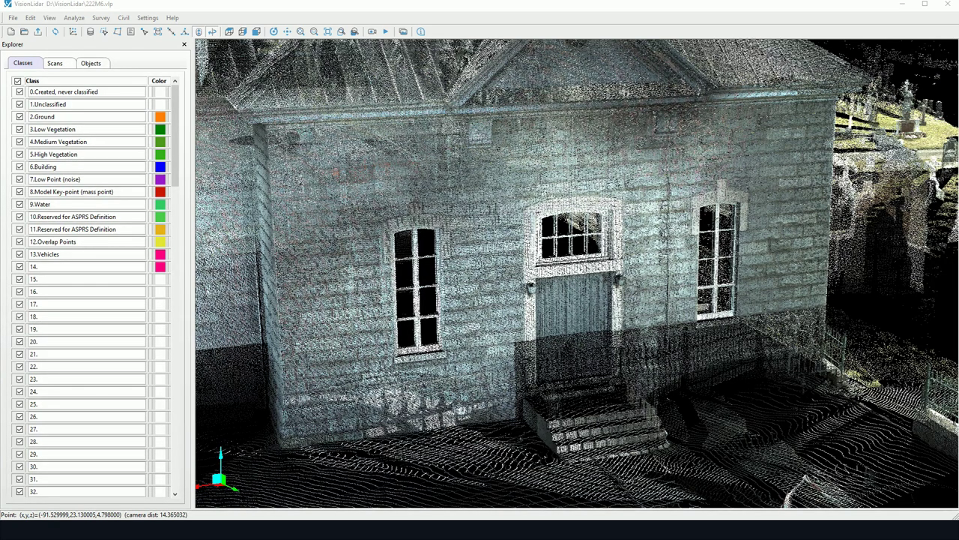
Step: List planes on the Objects tab and create Plane 1 across the facade from two points
{"action": "left_click", "coordinate": [50, 18]}
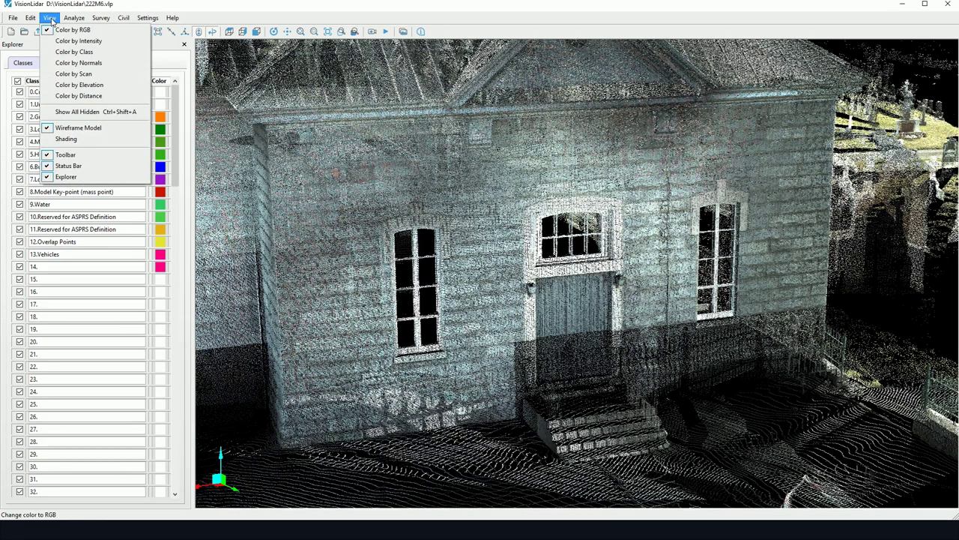
{"action": "left_click", "coordinate": [49, 18]}
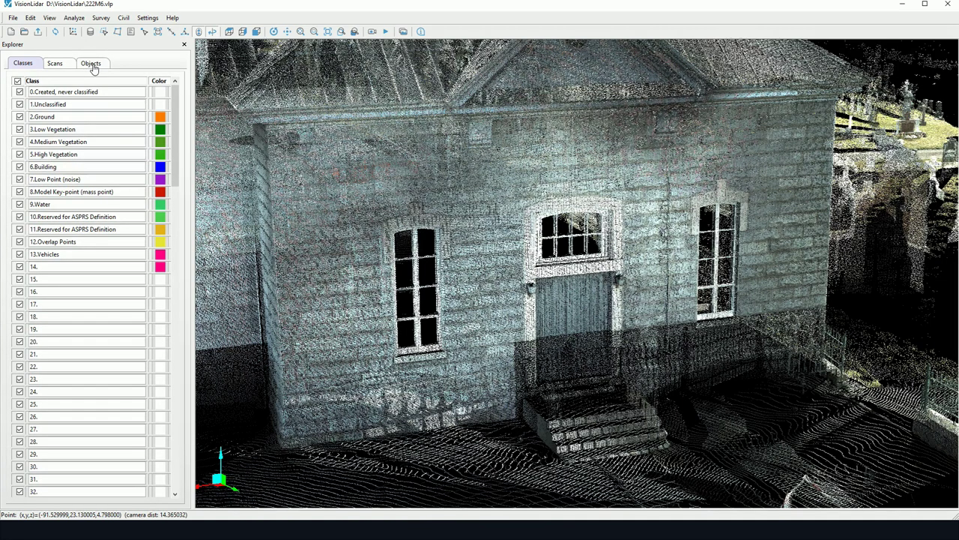
{"action": "left_click", "coordinate": [91, 64]}
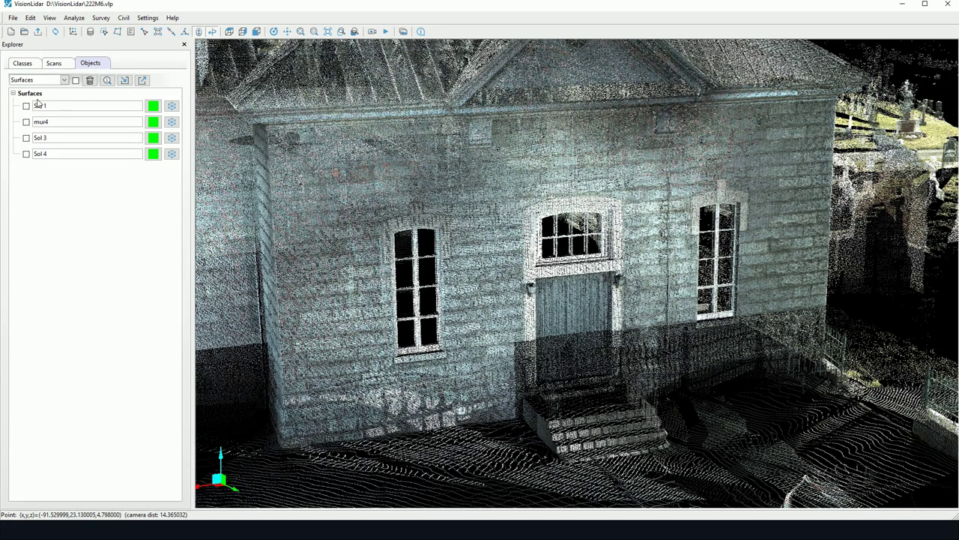
{"action": "left_click", "coordinate": [65, 80]}
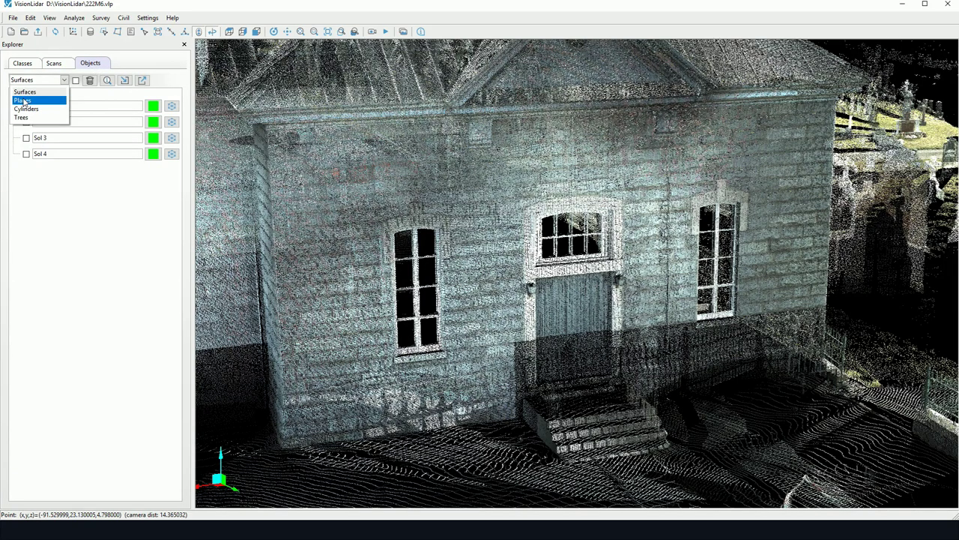
{"action": "left_click", "coordinate": [24, 101]}
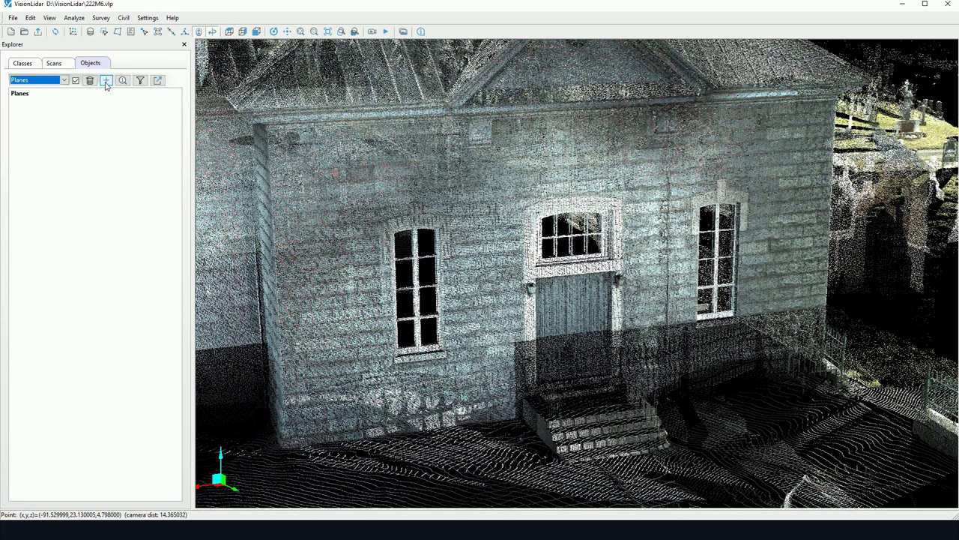
{"action": "left_click", "coordinate": [107, 84]}
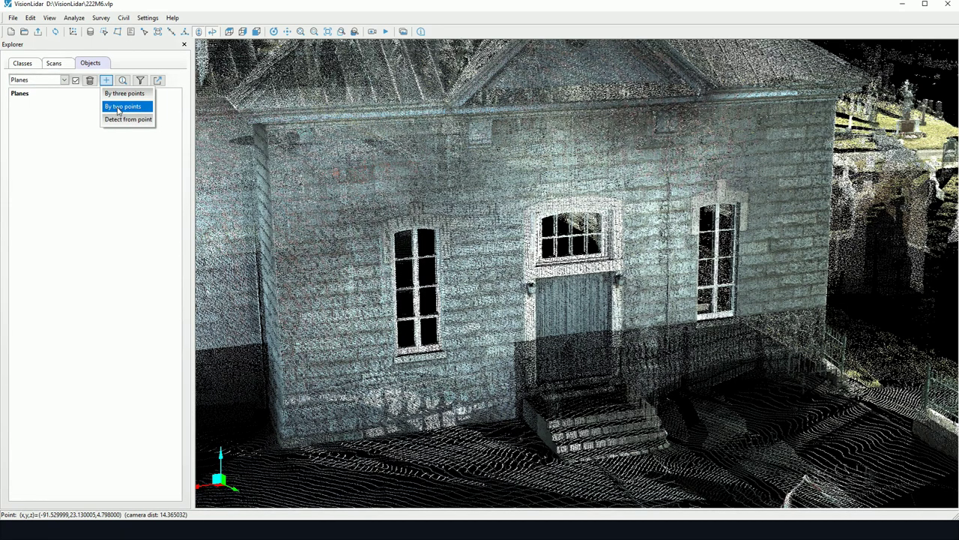
{"action": "left_click", "coordinate": [118, 111]}
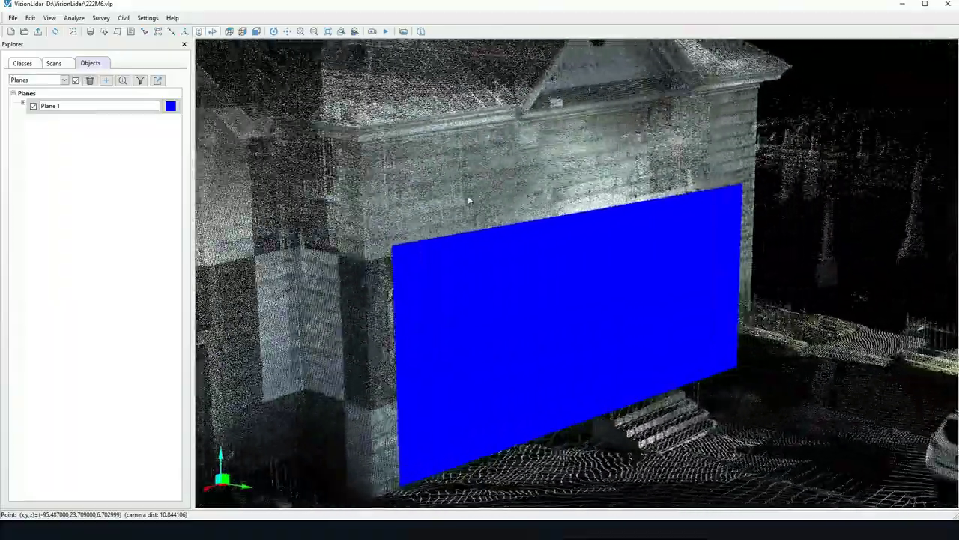
Step: Show Plane 1 translucent and expand it to list its origin, normal and angle
{"action": "left_click", "coordinate": [33, 106]}
{"action": "left_click", "coordinate": [33, 106]}
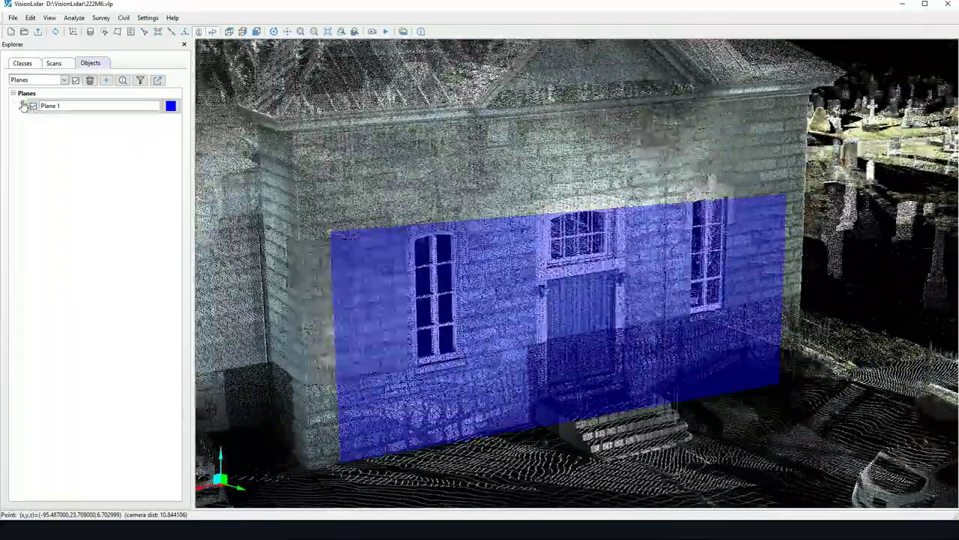
{"action": "left_click", "coordinate": [24, 104]}
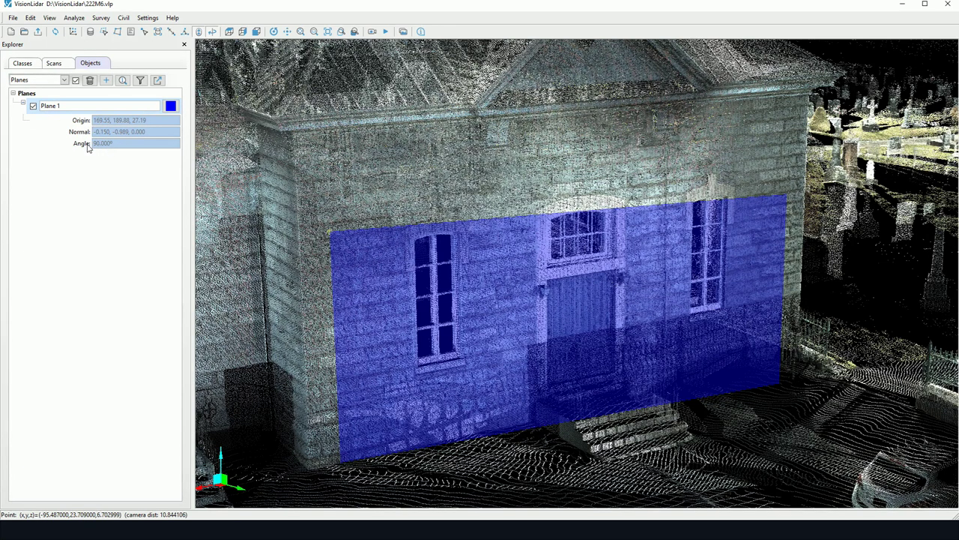
{"action": "left_click", "coordinate": [107, 81]}
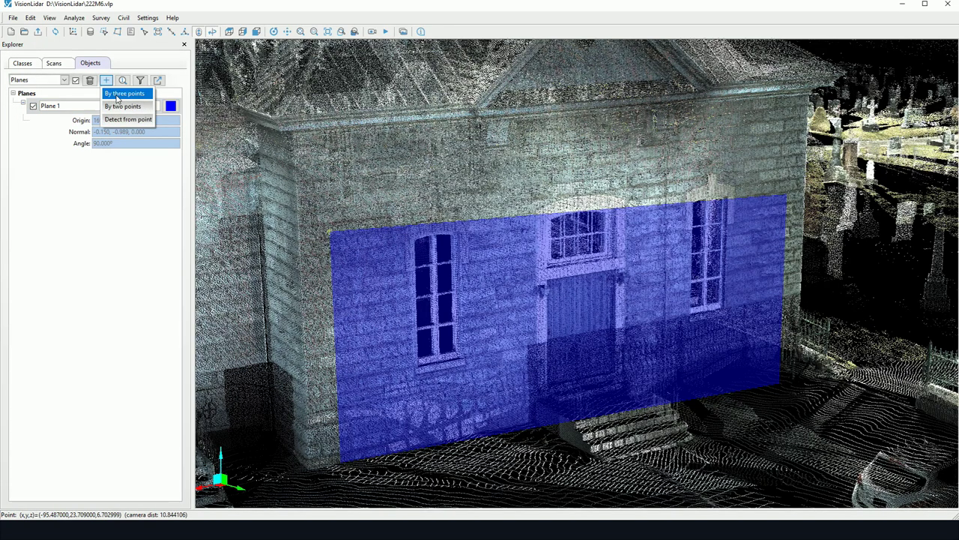
Step: Add triangular Plane 2 from three facade points; it shows normal -0.147, -0.989, -0.012 and angle 90.861°
{"action": "left_click", "coordinate": [305, 170]}
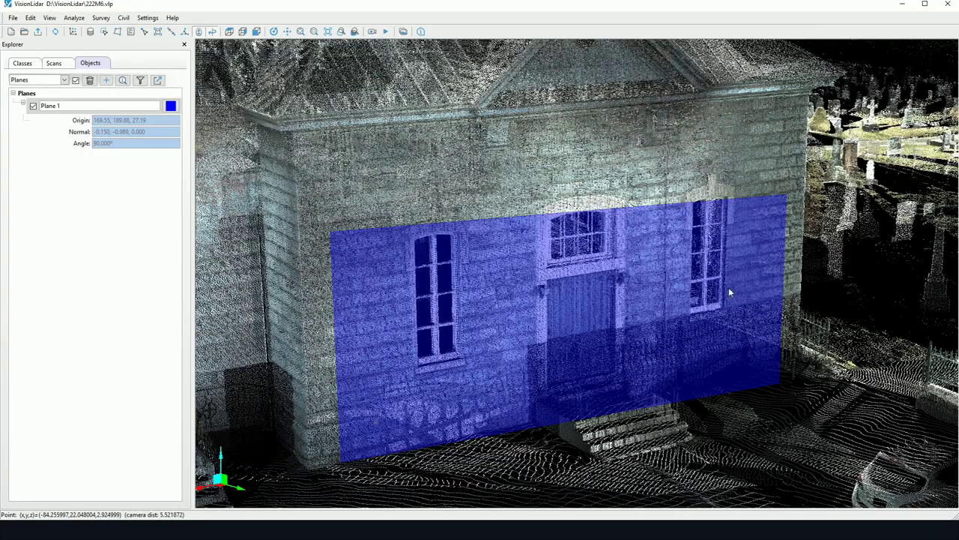
{"action": "left_click", "coordinate": [777, 241]}
{"action": "left_click_drag", "start_coordinate": [387, 315], "coordinate": [749, 296]}
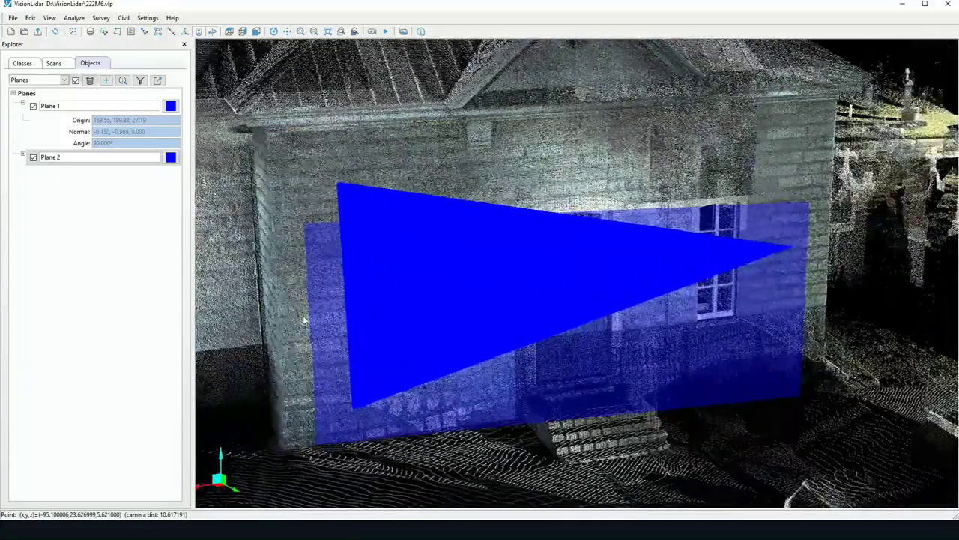
{"action": "left_click", "coordinate": [23, 156]}
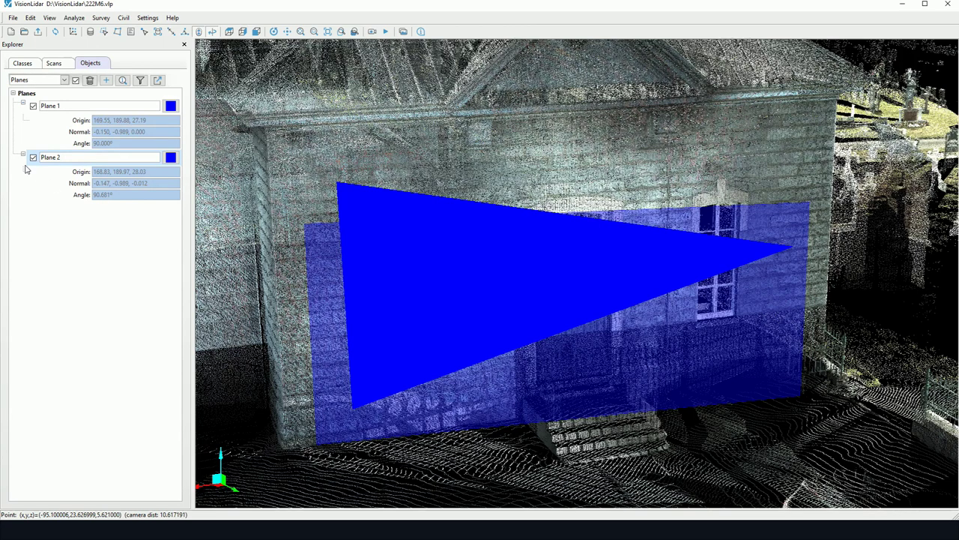
{"action": "left_click", "coordinate": [105, 81]}
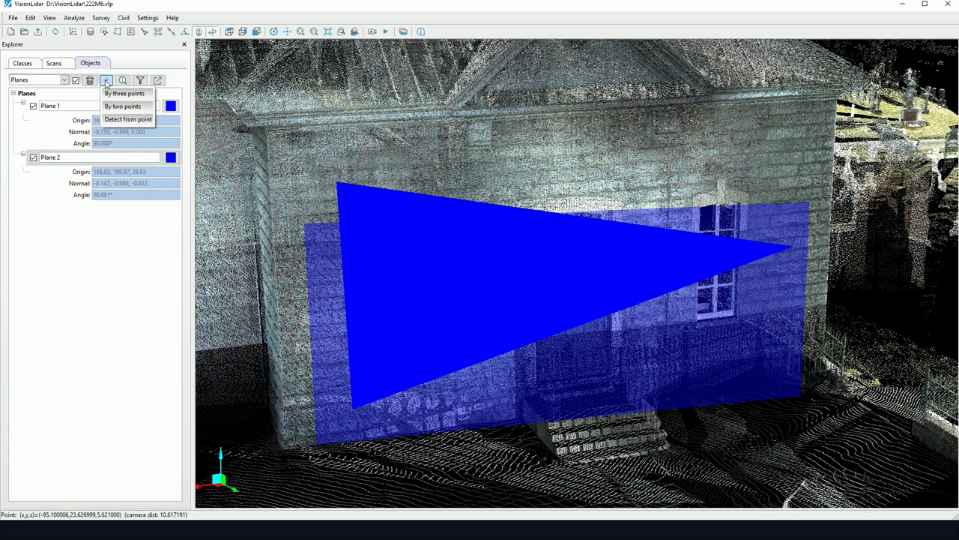
Step: Detect red Plane 3 from a seed point on the upper facade, then make Plane 2 translucent
{"action": "left_click", "coordinate": [114, 120]}
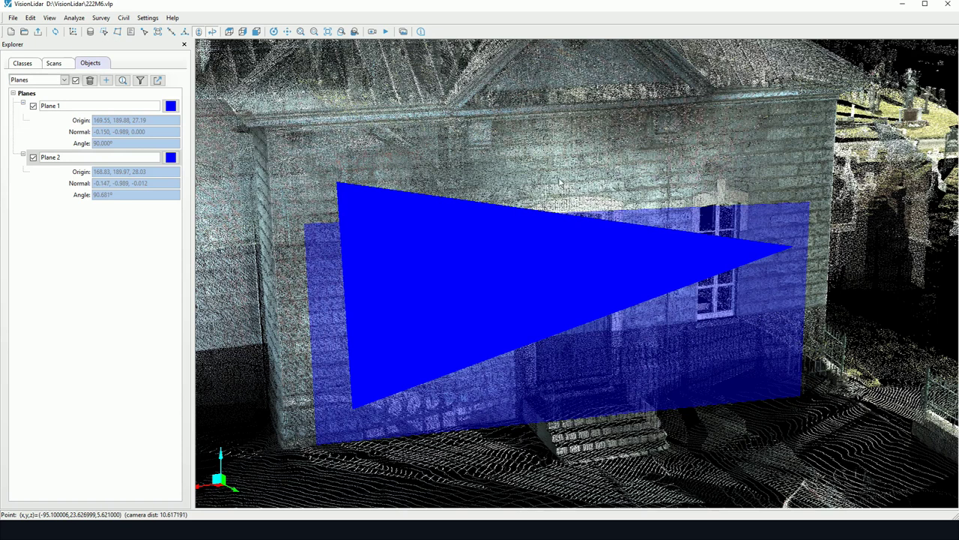
{"action": "left_click", "coordinate": [620, 172]}
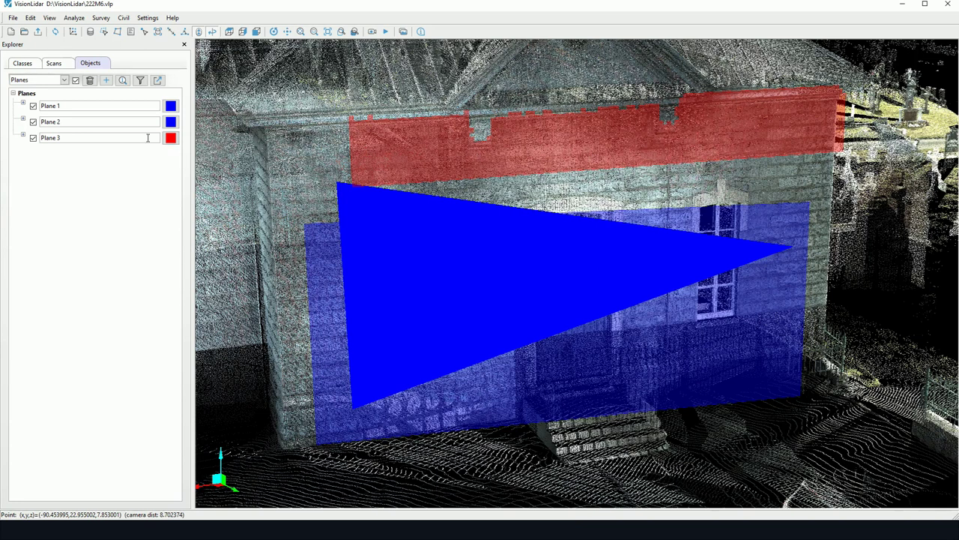
{"action": "left_click", "coordinate": [33, 122]}
{"action": "left_click", "coordinate": [33, 122]}
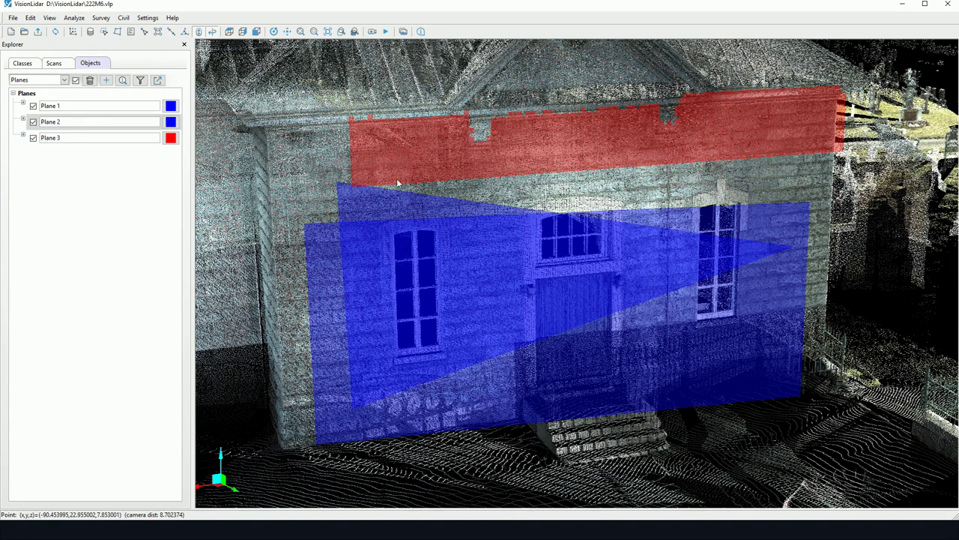
Step: Run Analyze > Planes limited to a 10.00 radius from a facade starting point, then inspect the results
{"action": "left_click", "coordinate": [68, 17]}
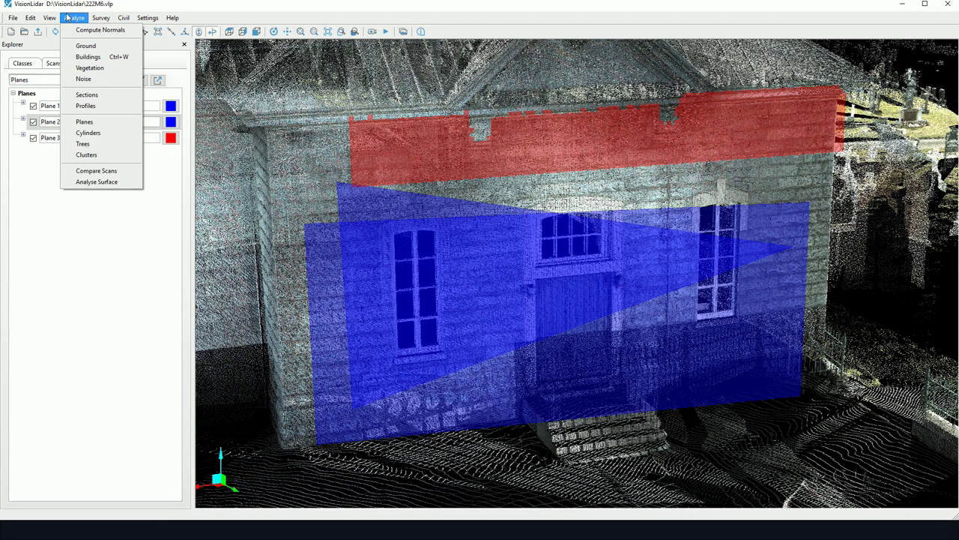
{"action": "left_click", "coordinate": [84, 122]}
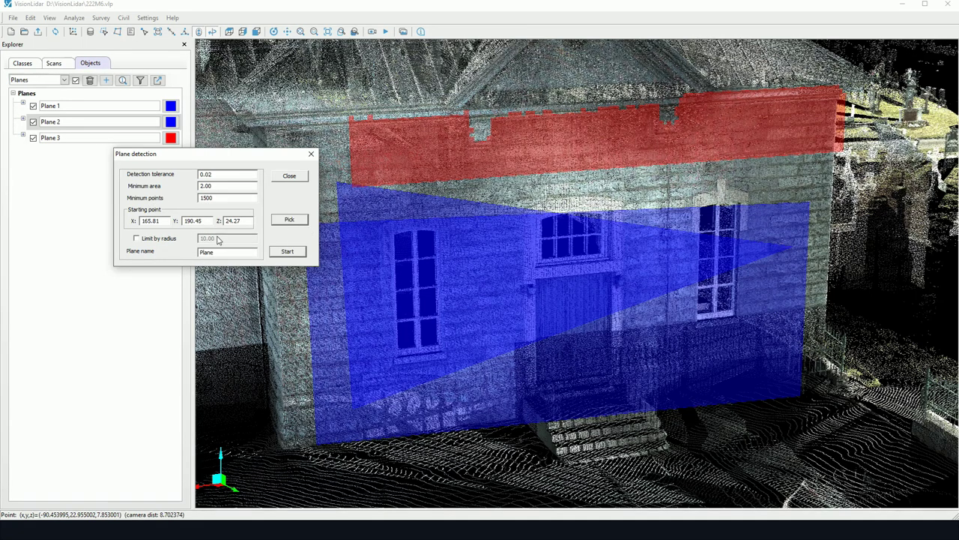
{"action": "left_click", "coordinate": [135, 239]}
{"action": "left_click", "coordinate": [290, 221]}
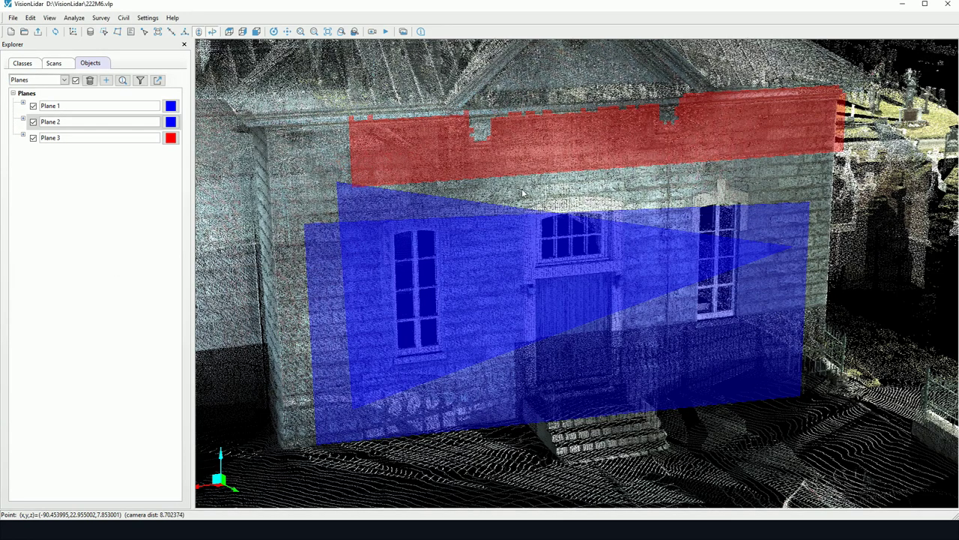
{"action": "left_click", "coordinate": [524, 193]}
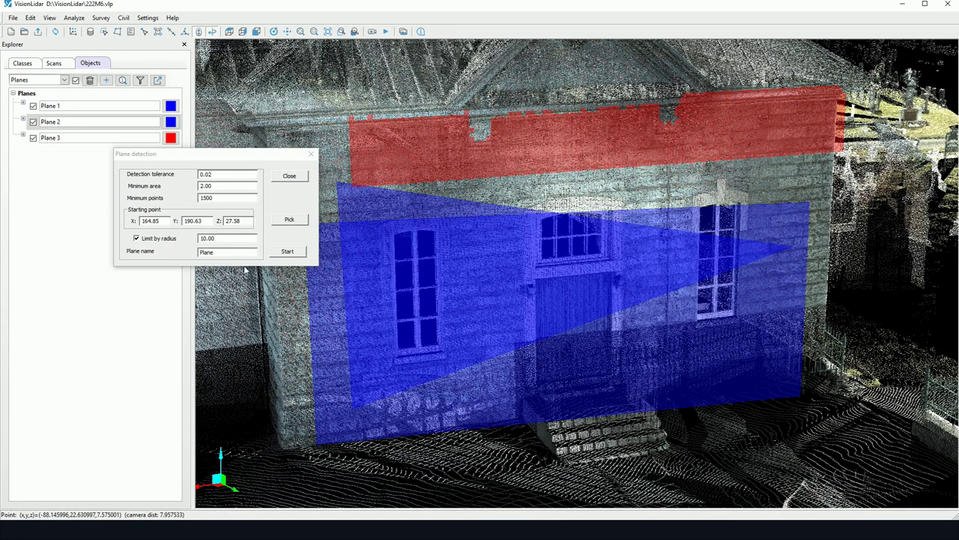
{"action": "left_click", "coordinate": [287, 252]}
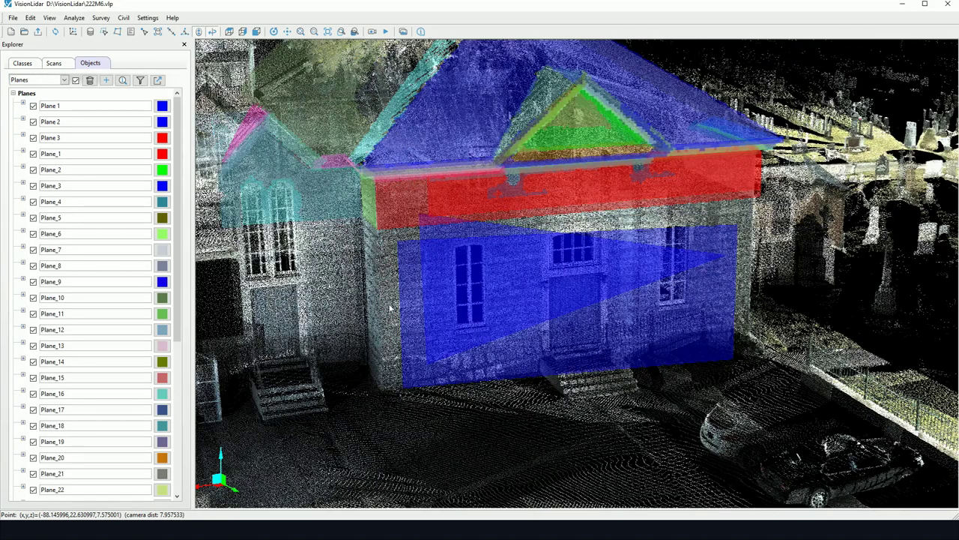
{"action": "left_click_drag", "start_coordinate": [390, 308], "coordinate": [452, 318]}
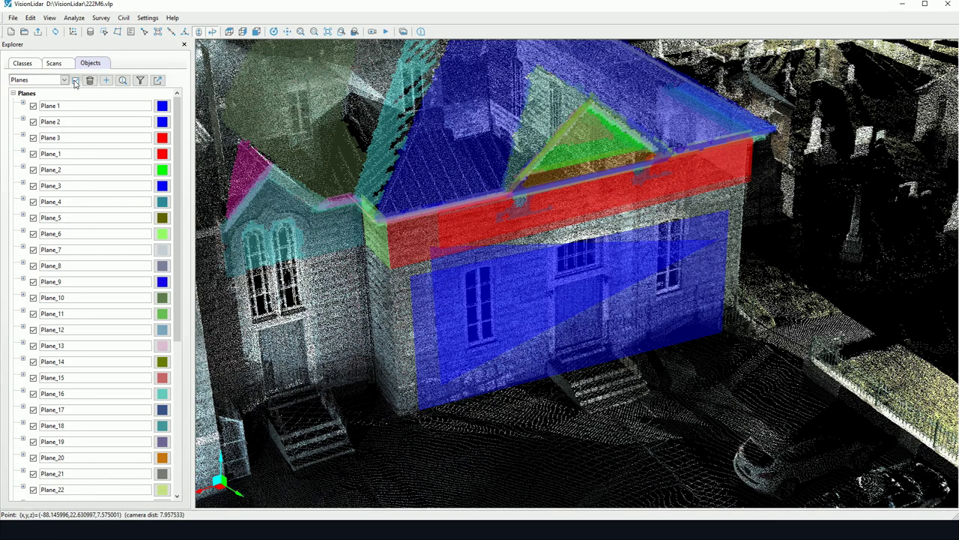
{"action": "scroll", "coordinate": [122, 272], "scroll_direction": "down", "scroll_amount": 5}
{"action": "scroll", "coordinate": [127, 360], "scroll_direction": "up", "scroll_amount": 2}
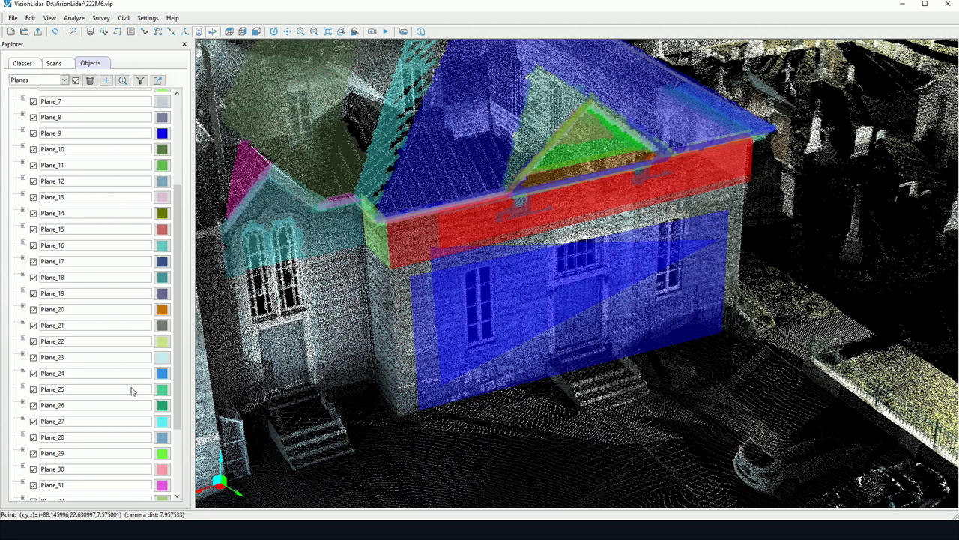
{"action": "scroll", "coordinate": [132, 391], "scroll_direction": "up", "scroll_amount": 3}
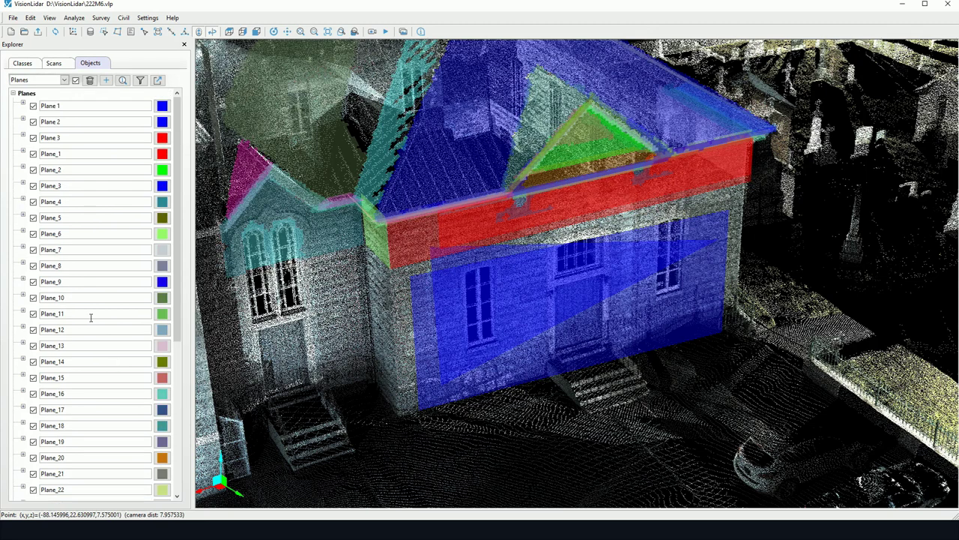
{"action": "left_click", "coordinate": [79, 20]}
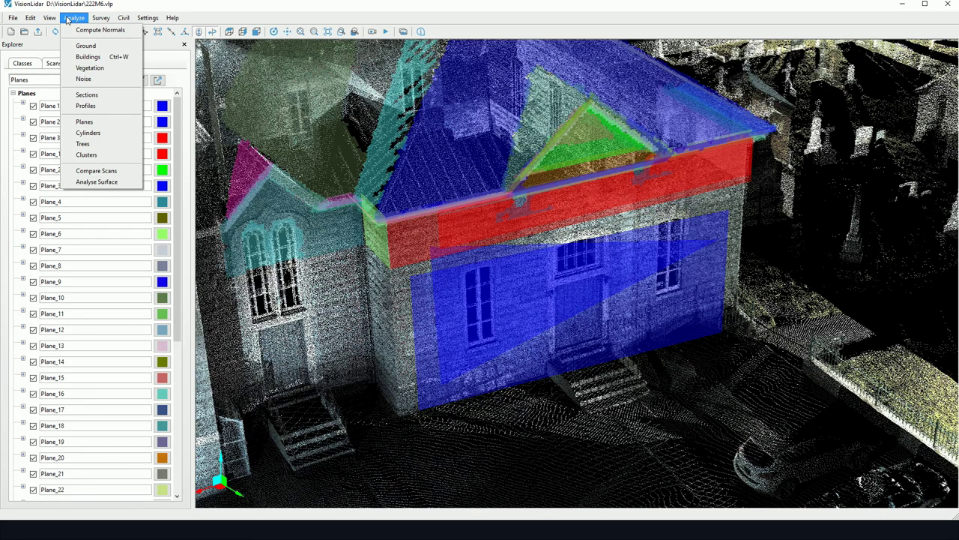
Step: Open Color by distance to plane and choose existing Plane 1 as the reference
{"action": "mouse_move", "coordinate": [49, 17]}
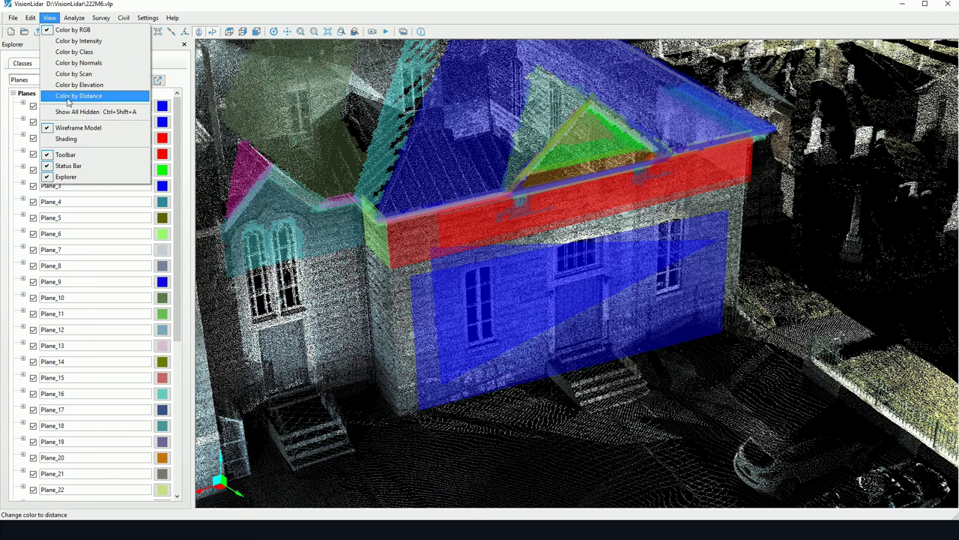
{"action": "left_click", "coordinate": [68, 97]}
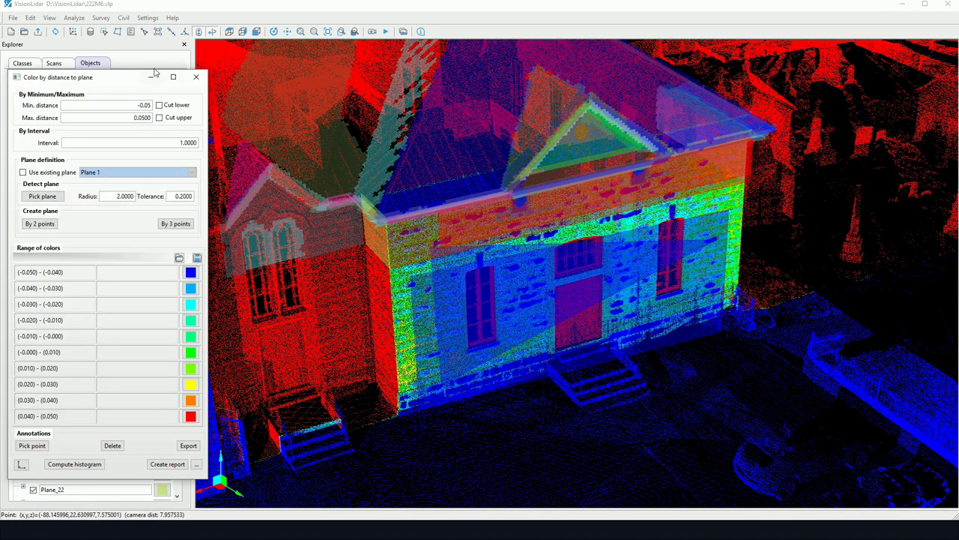
{"action": "left_click_drag", "start_coordinate": [87, 80], "coordinate": [92, 102]}
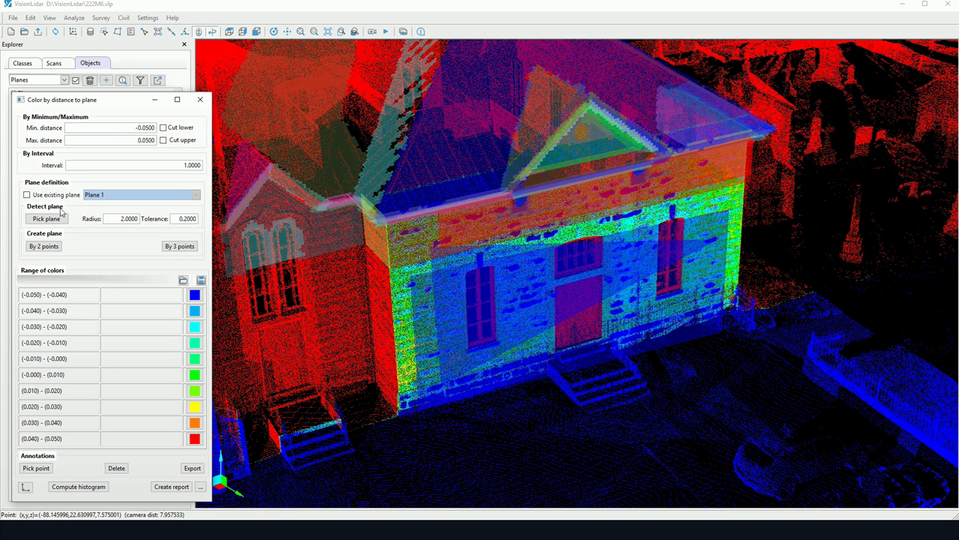
{"action": "left_click", "coordinate": [27, 195]}
{"action": "left_click", "coordinate": [196, 194]}
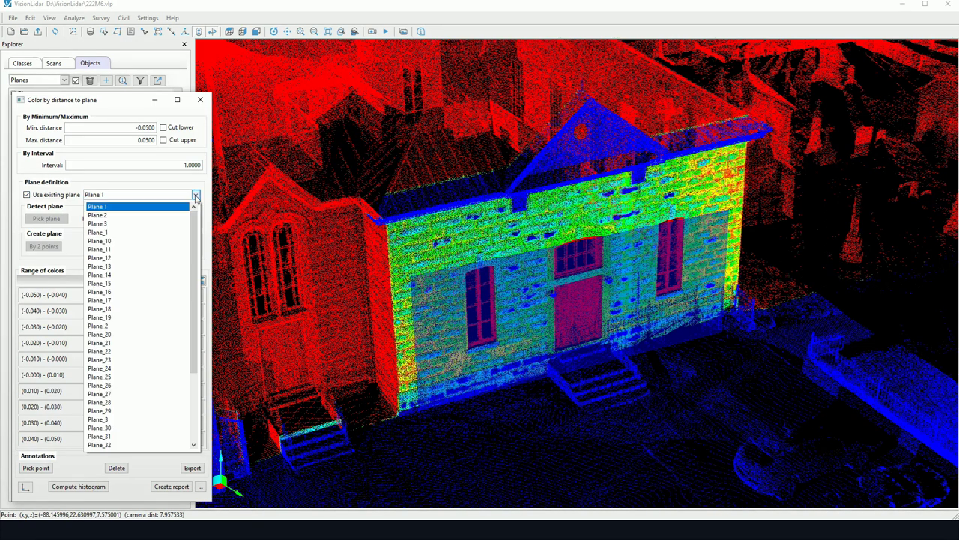
{"action": "mouse_move", "coordinate": [193, 216]}
{"action": "left_mouse_down"}
{"action": "mouse_move", "coordinate": [193, 283]}
{"action": "mouse_move", "coordinate": [193, 216]}
{"action": "left_mouse_up"}
{"action": "left_click", "coordinate": [113, 207]}
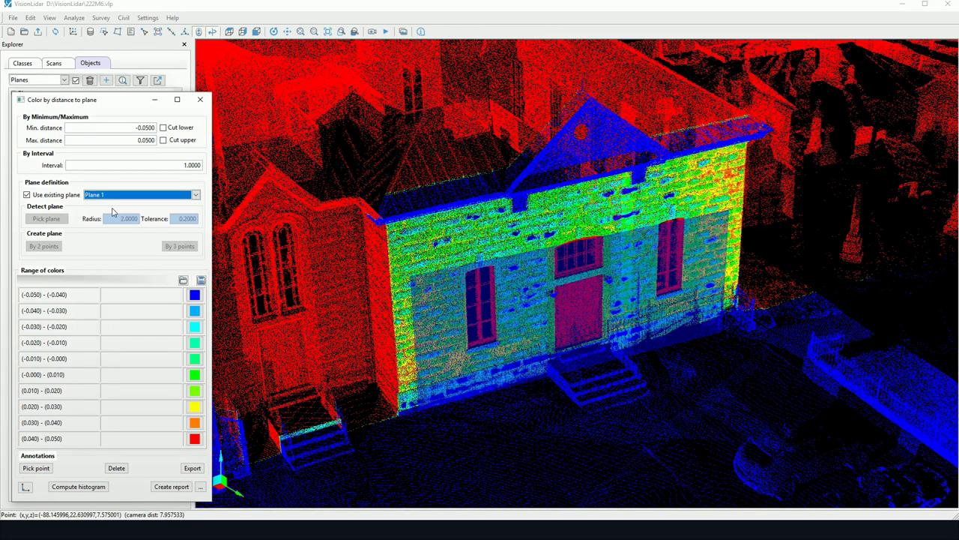
Step: Try the Create and Detect plane options, then return to using existing Plane 1
{"action": "left_click", "coordinate": [27, 195]}
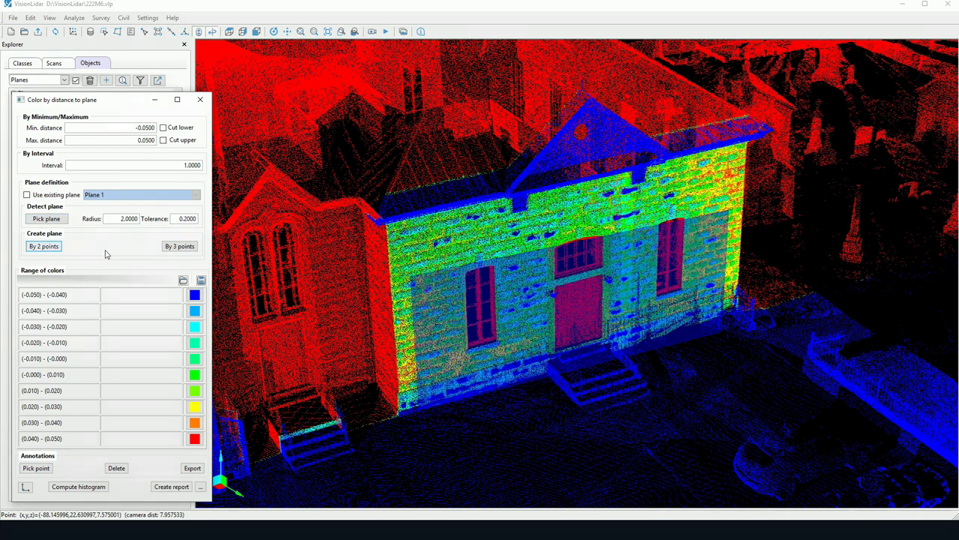
{"action": "left_click", "coordinate": [44, 246]}
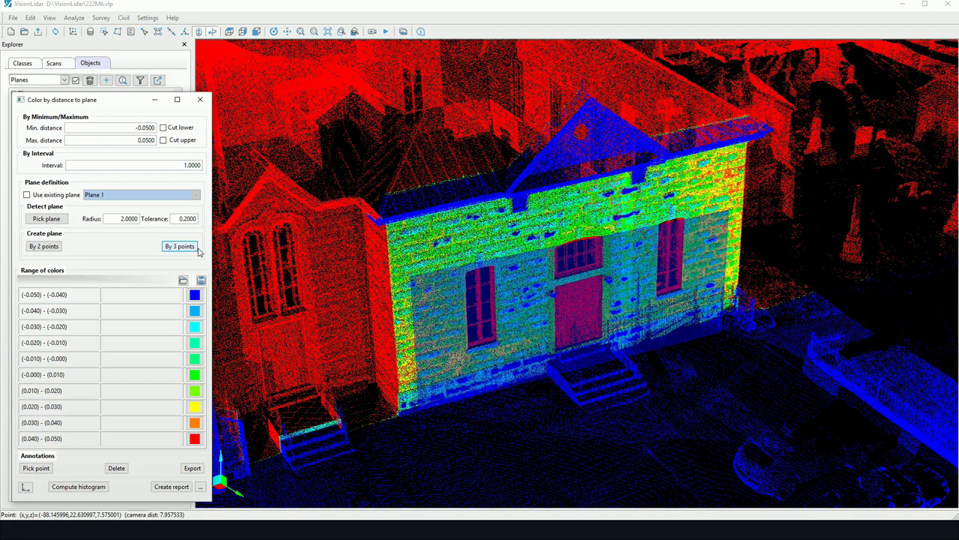
{"action": "left_click", "coordinate": [45, 219]}
{"action": "left_click", "coordinate": [27, 196]}
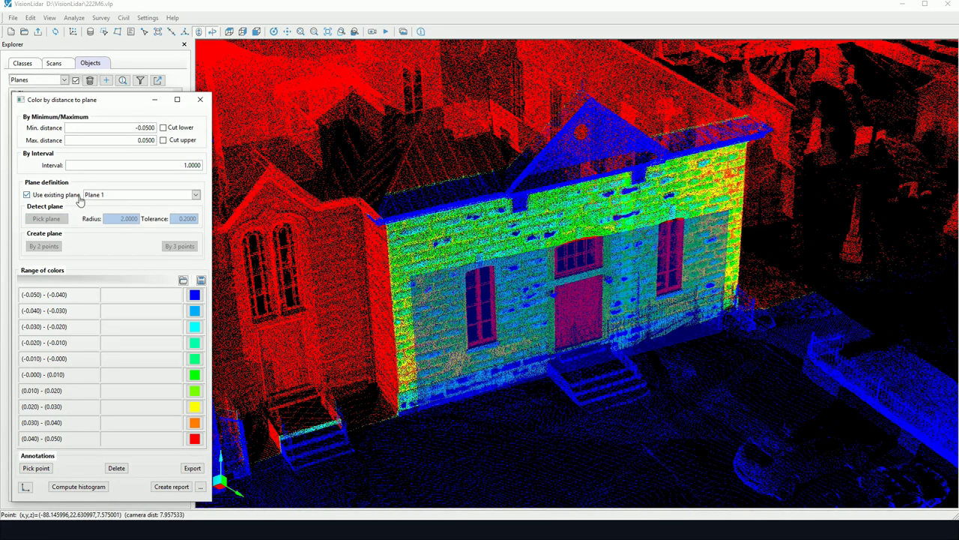
Step: Hide the plane and enter .1 as the maximum distance value
{"action": "left_click", "coordinate": [76, 84]}
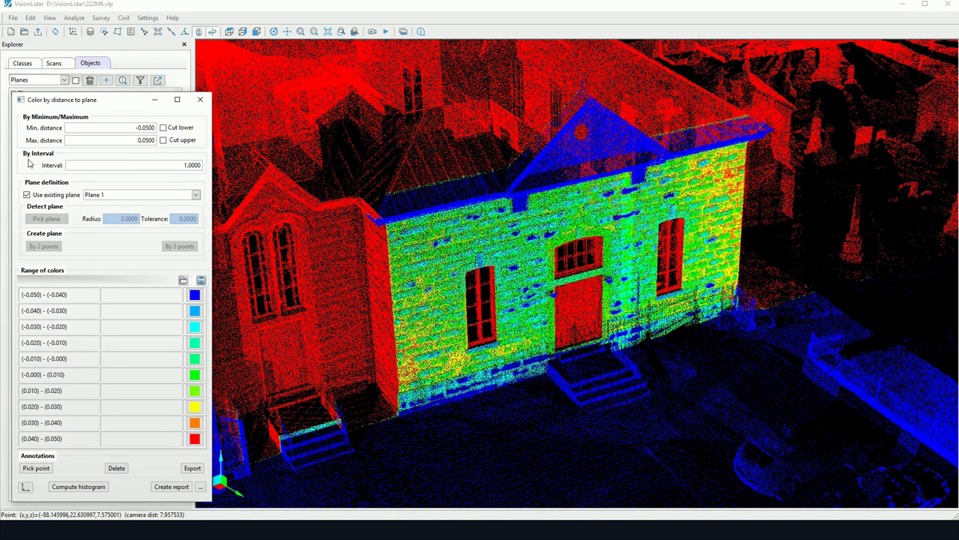
{"action": "left_click", "coordinate": [91, 164]}
{"action": "left_click", "coordinate": [126, 137]}
{"action": "key", "text": "BackSpace"}
{"action": "type", "text": ".1"}
{"action": "key", "text": "Return"}
Step: Set the colour interval to 0.1 with the facade viewed from the front
{"action": "scroll", "coordinate": [527, 212], "scroll_direction": "up", "scroll_amount": 5}
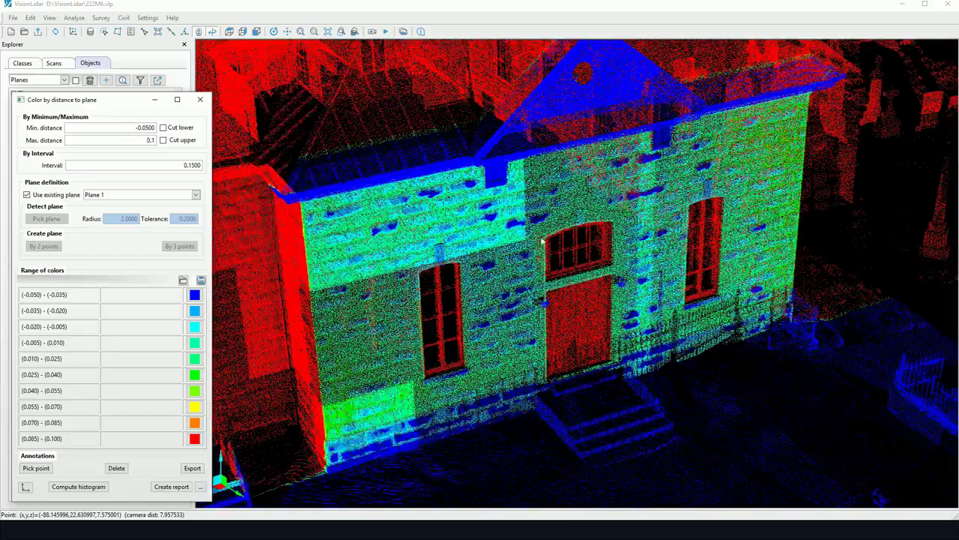
{"action": "left_click_drag", "start_coordinate": [527, 213], "coordinate": [485, 236]}
{"action": "left_click", "coordinate": [180, 164]}
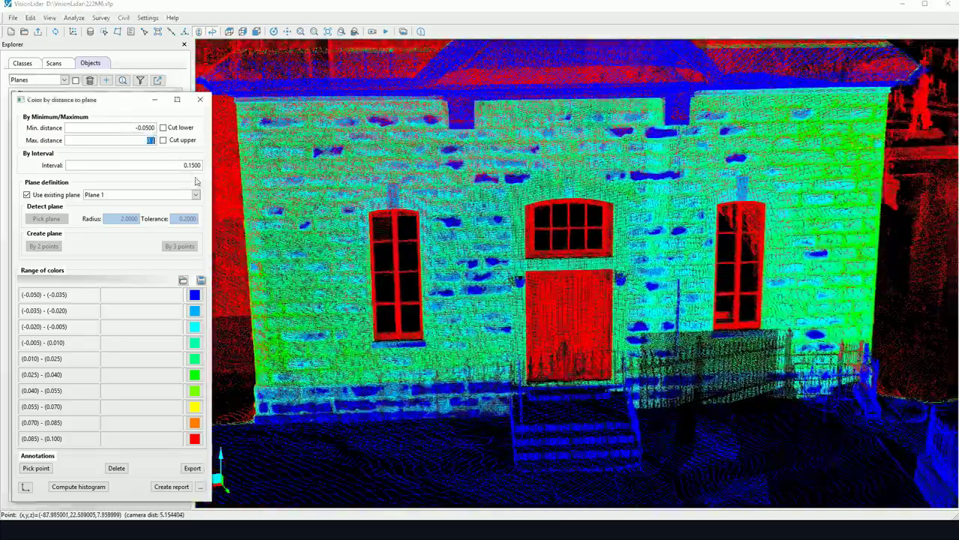
{"action": "double_click", "coordinate": [180, 165]}
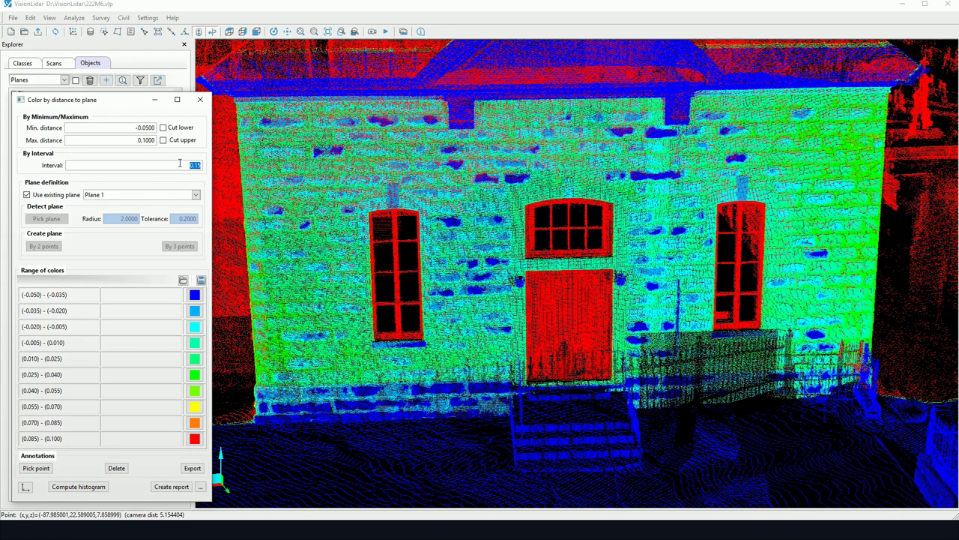
{"action": "type", "text": "0.1"}
{"action": "key", "text": "Return"}
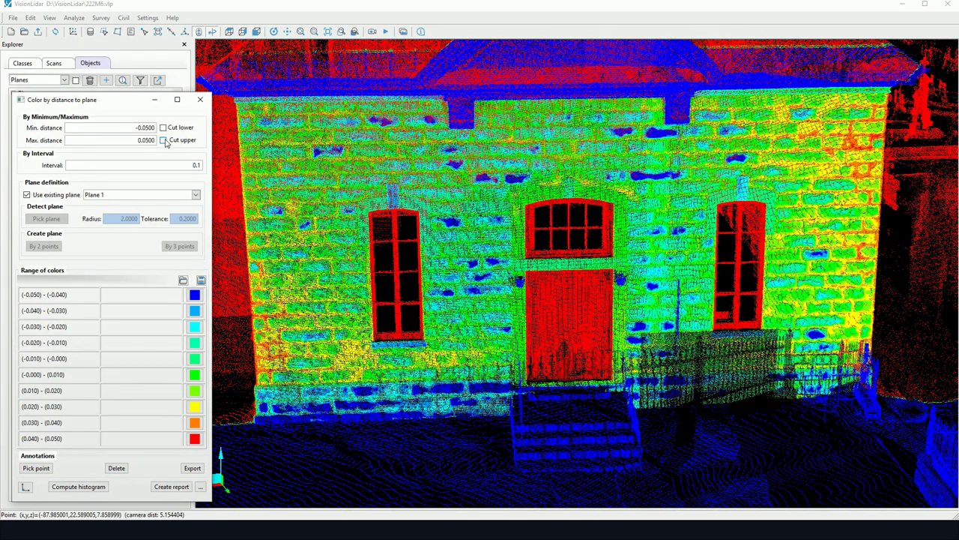
Step: Cut points below and above the ±0.05 limits, then inspect the remaining facade wall
{"action": "left_click", "coordinate": [163, 127]}
{"action": "left_click", "coordinate": [163, 140]}
{"action": "scroll", "coordinate": [494, 232], "scroll_direction": "down", "scroll_amount": 5}
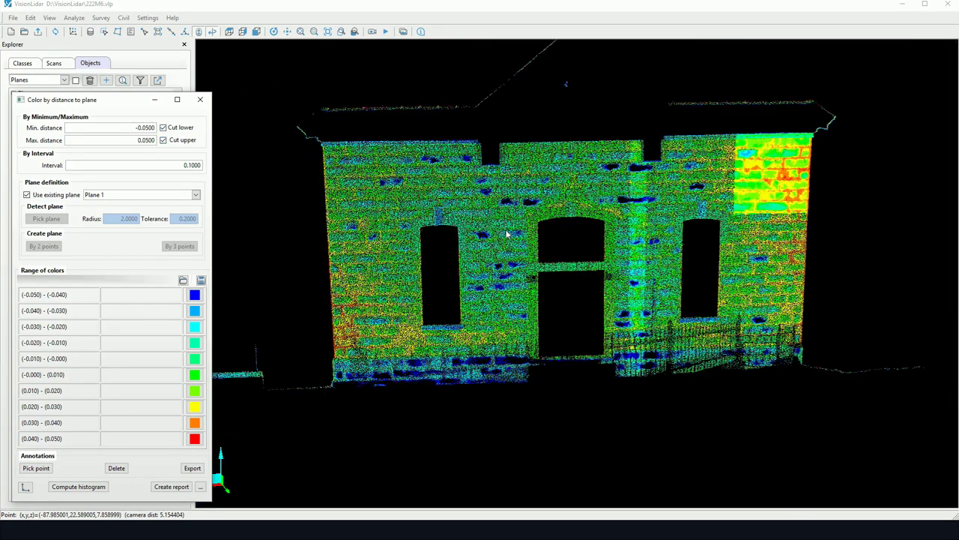
{"action": "scroll", "coordinate": [519, 227], "scroll_direction": "up", "scroll_amount": 3}
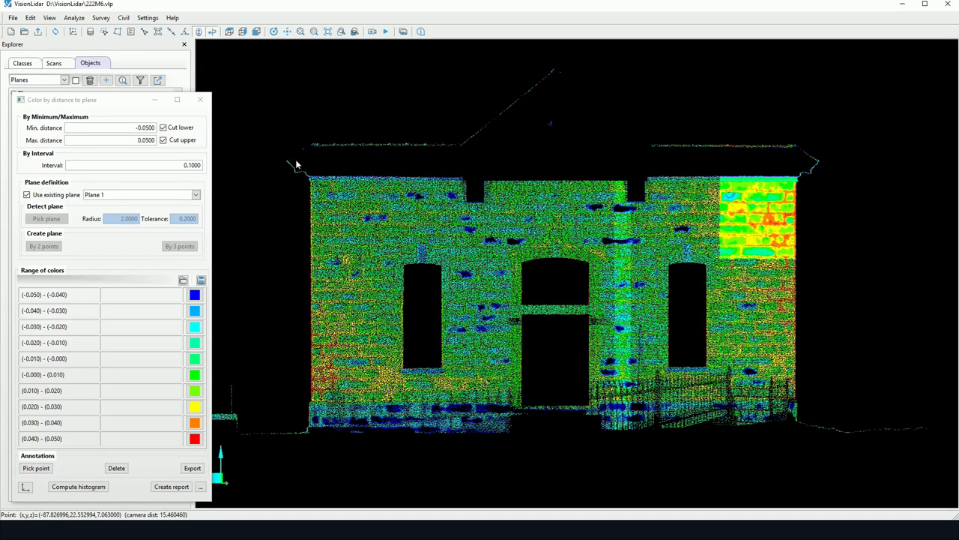
{"action": "scroll", "coordinate": [514, 260], "scroll_direction": "down", "scroll_amount": 5}
{"action": "left_click_drag", "start_coordinate": [513, 258], "coordinate": [591, 270]}
{"action": "scroll", "coordinate": [591, 272], "scroll_direction": "up", "scroll_amount": 5}
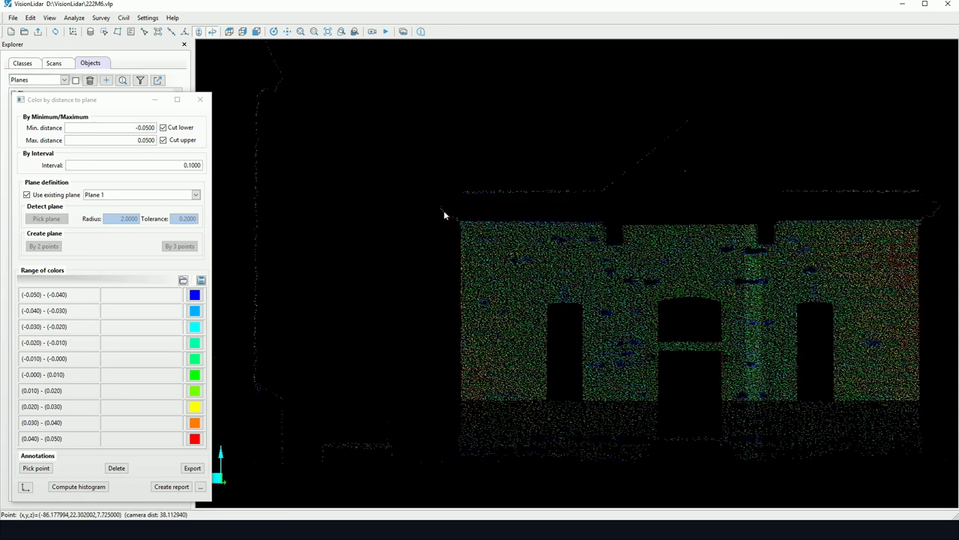
{"action": "scroll", "coordinate": [655, 306], "scroll_direction": "up", "scroll_amount": 3}
{"action": "scroll", "coordinate": [490, 274], "scroll_direction": "down", "scroll_amount": 2}
{"action": "scroll", "coordinate": [530, 267], "scroll_direction": "up", "scroll_amount": 1}
{"action": "scroll", "coordinate": [529, 267], "scroll_direction": "down", "scroll_amount": 1}
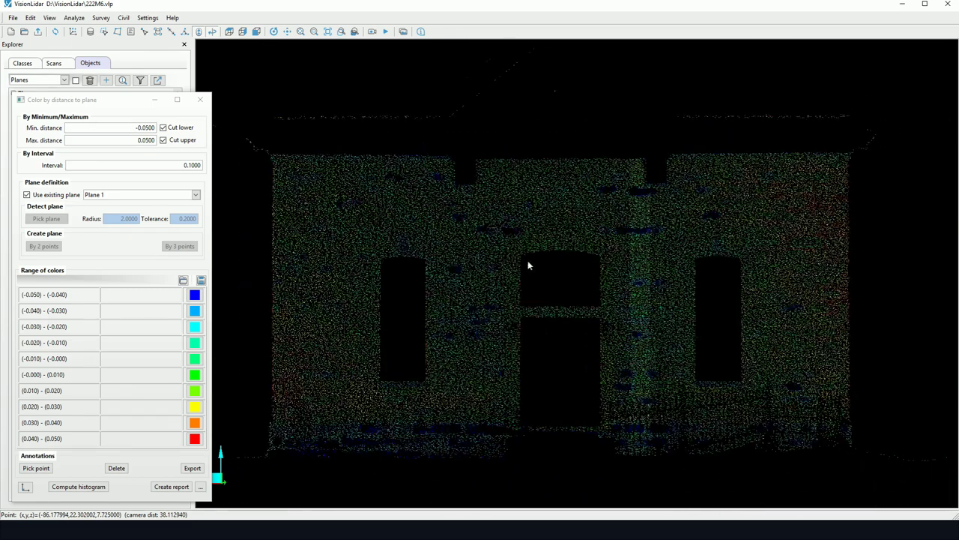
{"action": "left_click", "coordinate": [30, 17]}
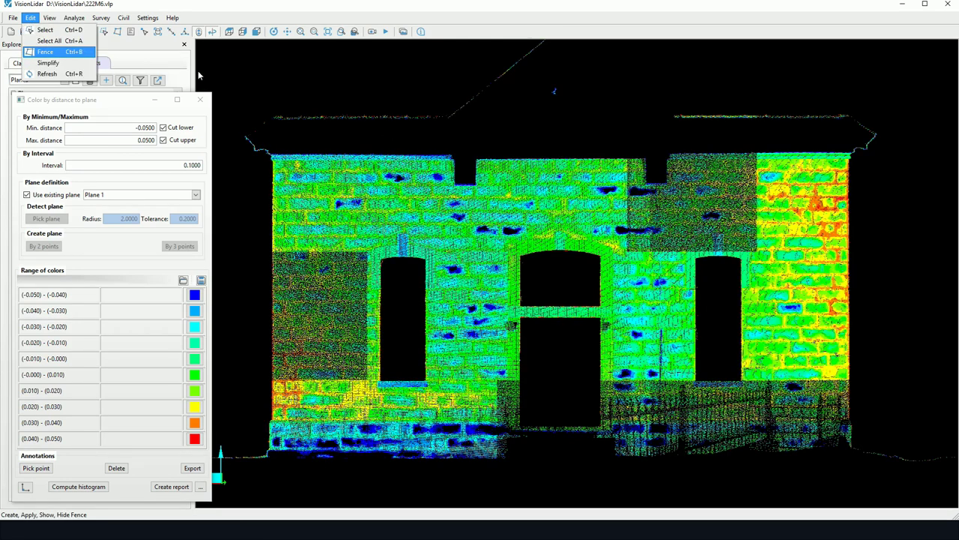
Step: Fence the facade wall with four corners, hiding outside points, and orbit to check its depth
{"action": "key", "text": "Return"}
{"action": "left_click", "coordinate": [367, 139]}
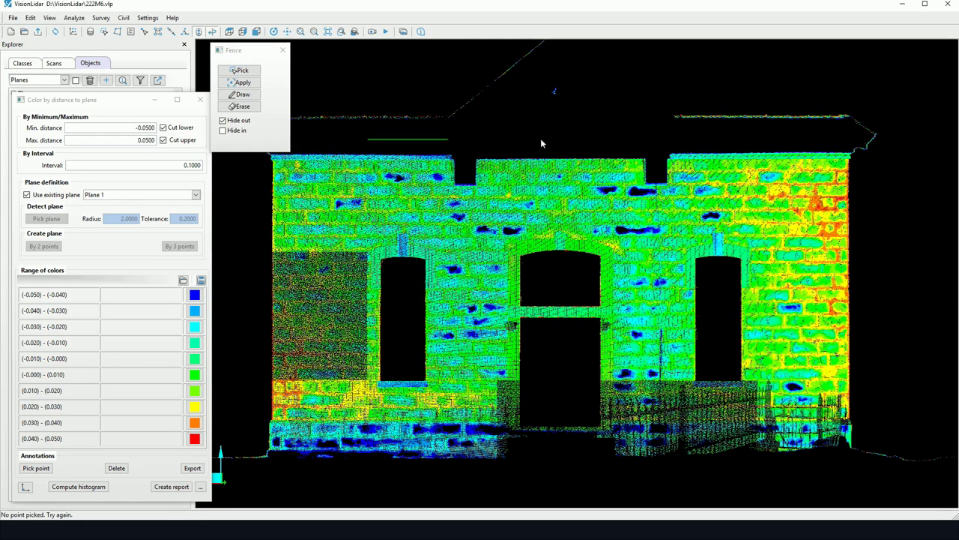
{"action": "left_click", "coordinate": [891, 140]}
{"action": "left_click", "coordinate": [883, 473]}
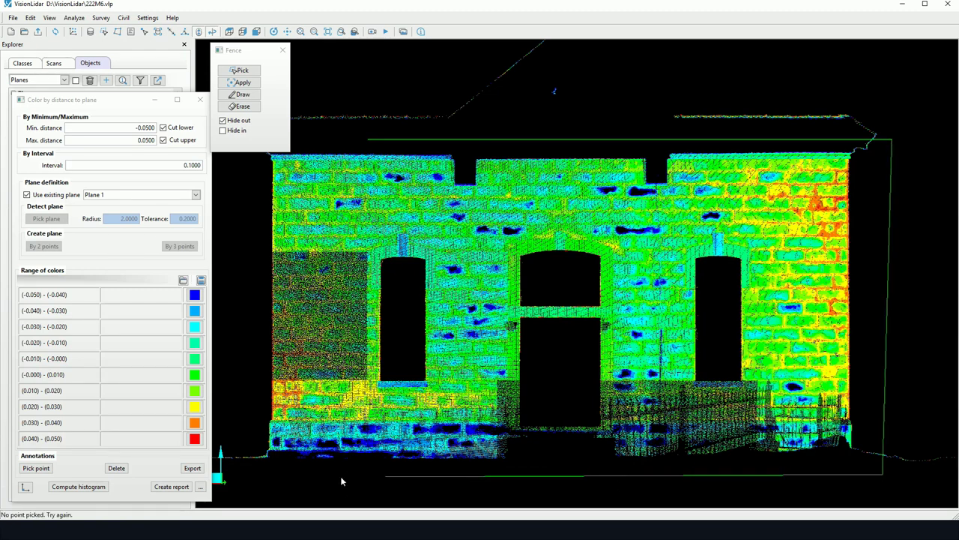
{"action": "left_click", "coordinate": [244, 474]}
{"action": "double_click", "coordinate": [241, 153]}
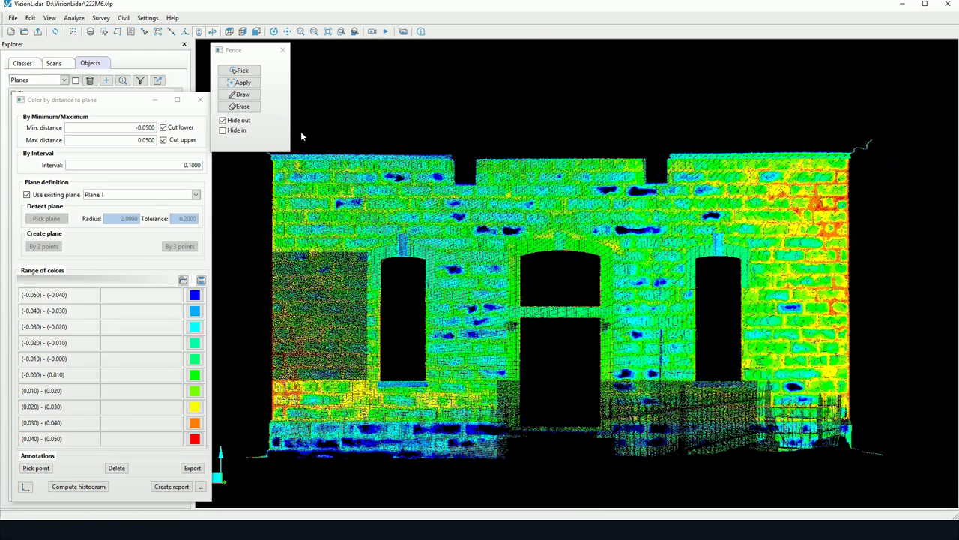
{"action": "scroll", "coordinate": [514, 192], "scroll_direction": "down", "scroll_amount": 3}
{"action": "left_click_drag", "start_coordinate": [514, 192], "coordinate": [626, 233]}
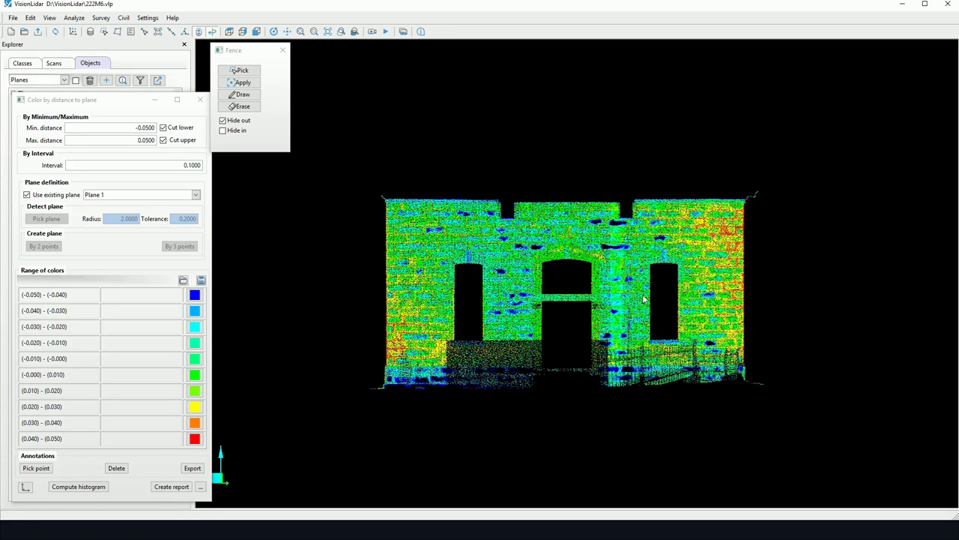
{"action": "scroll", "coordinate": [687, 338], "scroll_direction": "up", "scroll_amount": 2}
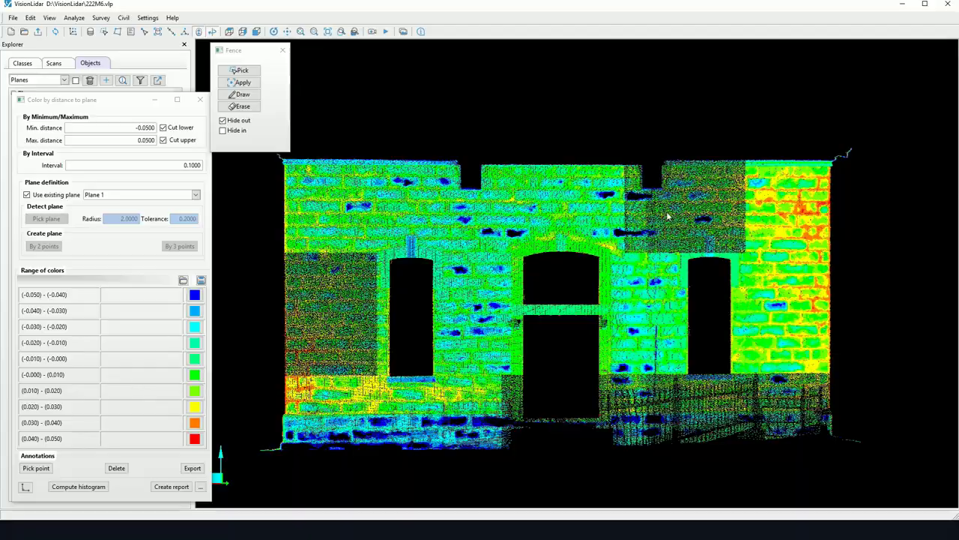
{"action": "left_click_drag", "start_coordinate": [666, 214], "coordinate": [801, 227]}
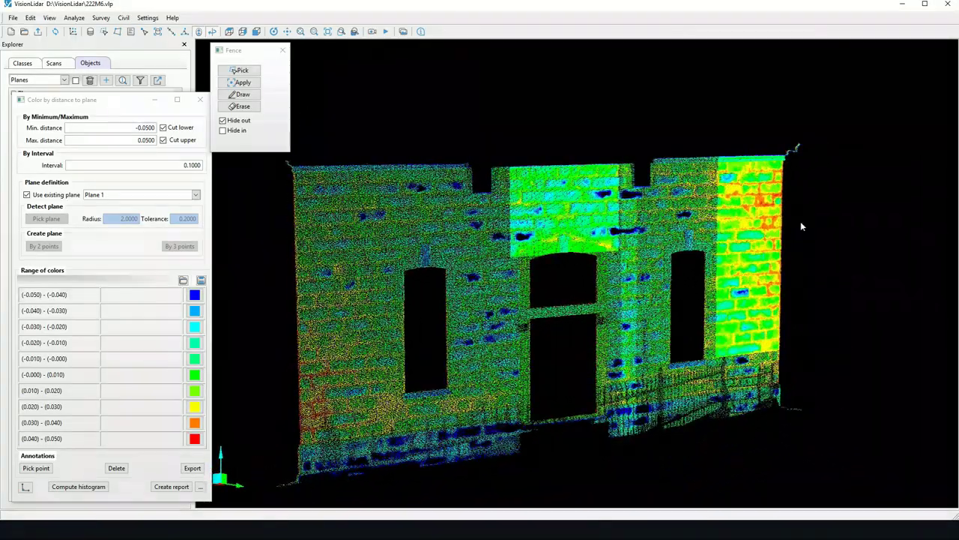
Step: Align the view straight onto the reference plane and recentre the wall
{"action": "left_click", "coordinate": [26, 487]}
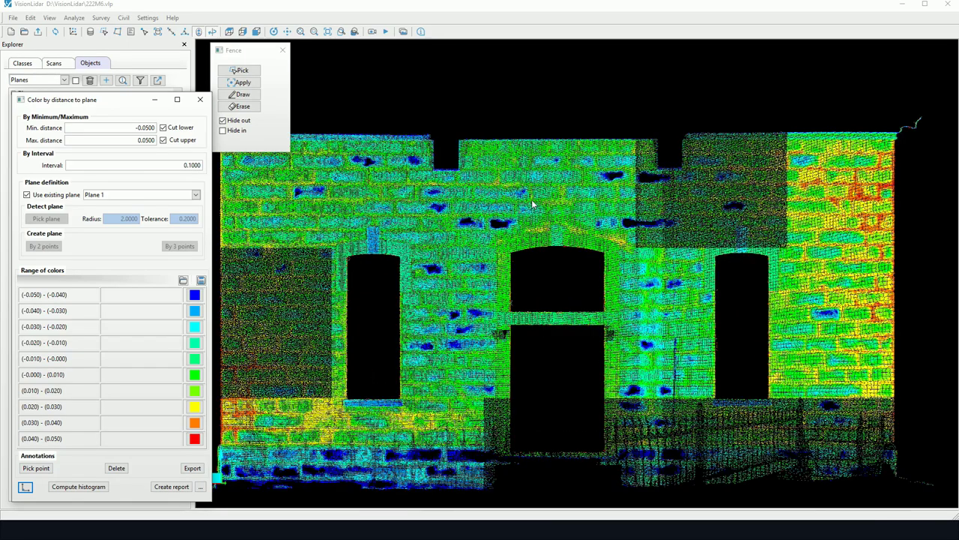
{"action": "middle_click_drag", "start_coordinate": [538, 215], "coordinate": [545, 202]}
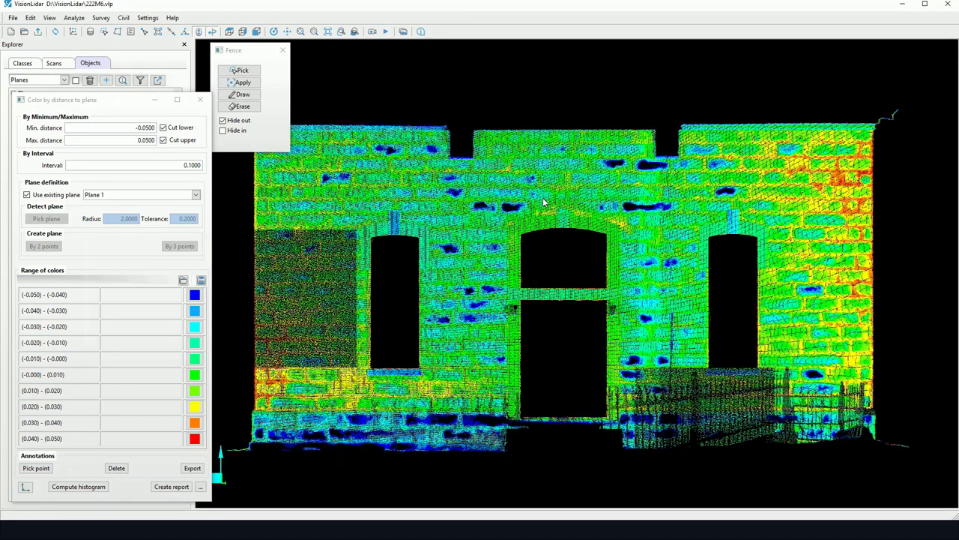
Step: Place distance labels 0.0108, -0.0498 and 0.0083 on picked wall points
{"action": "left_click", "coordinate": [28, 463]}
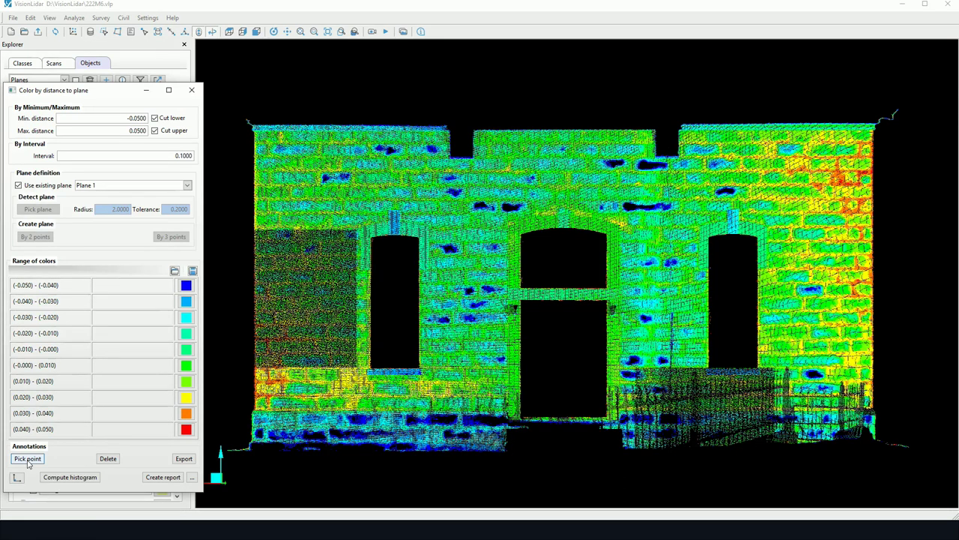
{"action": "left_click", "coordinate": [28, 461]}
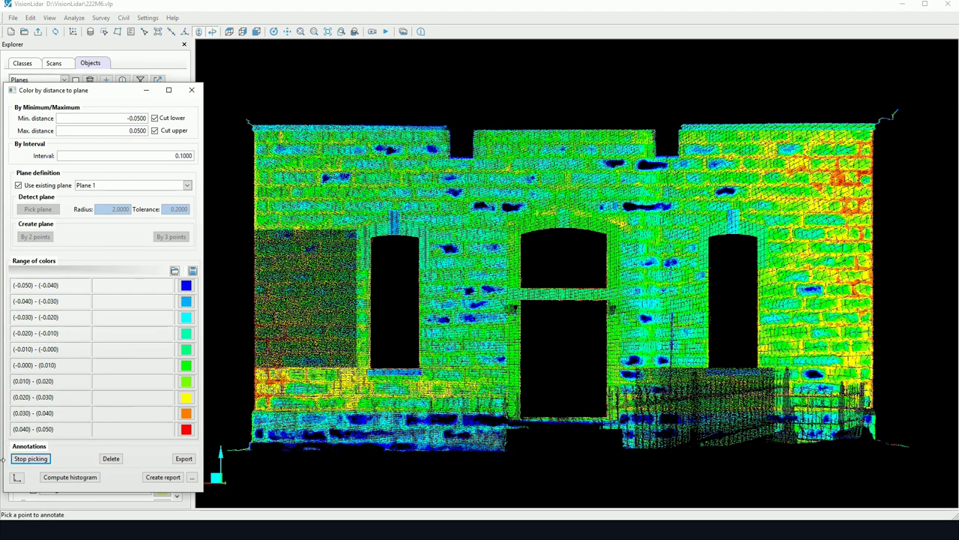
{"action": "scroll", "coordinate": [327, 187], "scroll_direction": "up", "scroll_amount": 6}
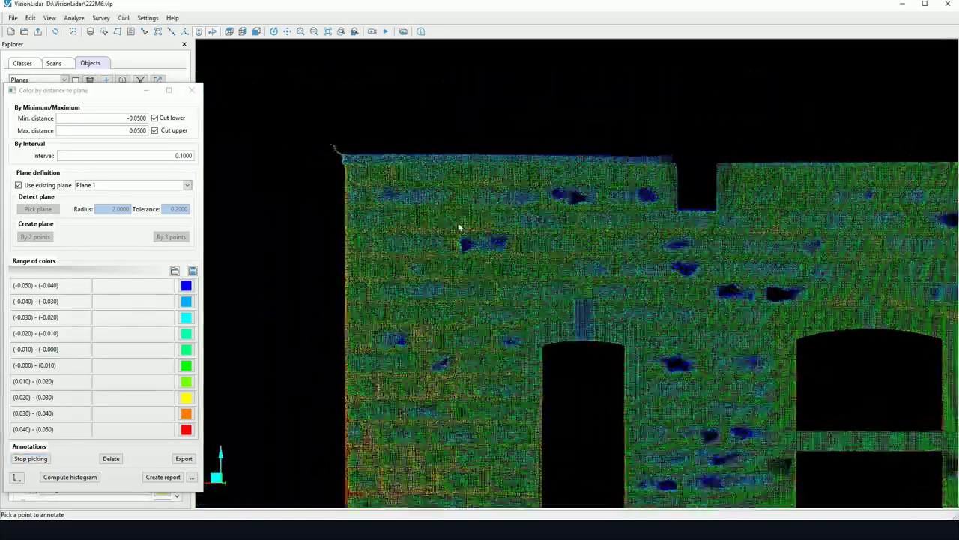
{"action": "left_click", "coordinate": [435, 232]}
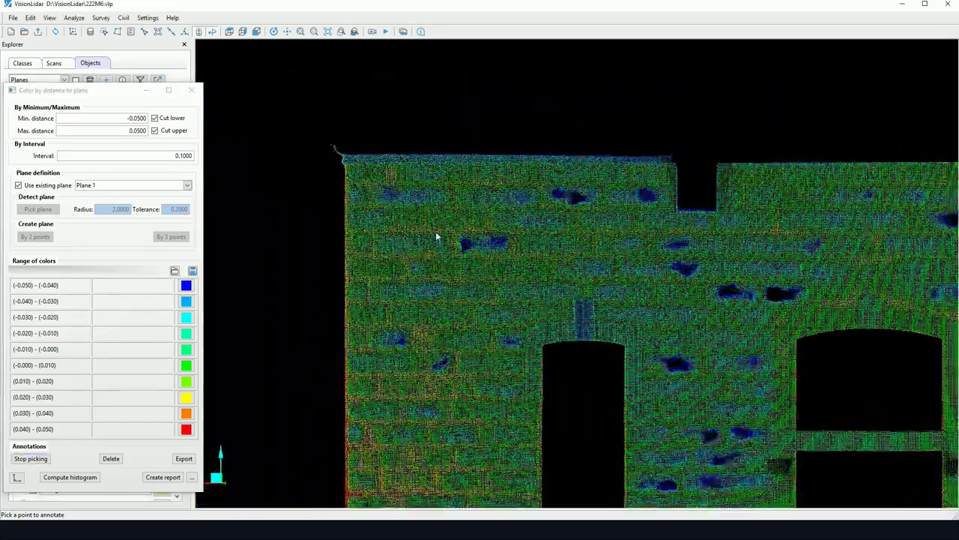
{"action": "left_click", "coordinate": [365, 91]}
{"action": "scroll", "coordinate": [367, 212], "scroll_direction": "down", "scroll_amount": 2}
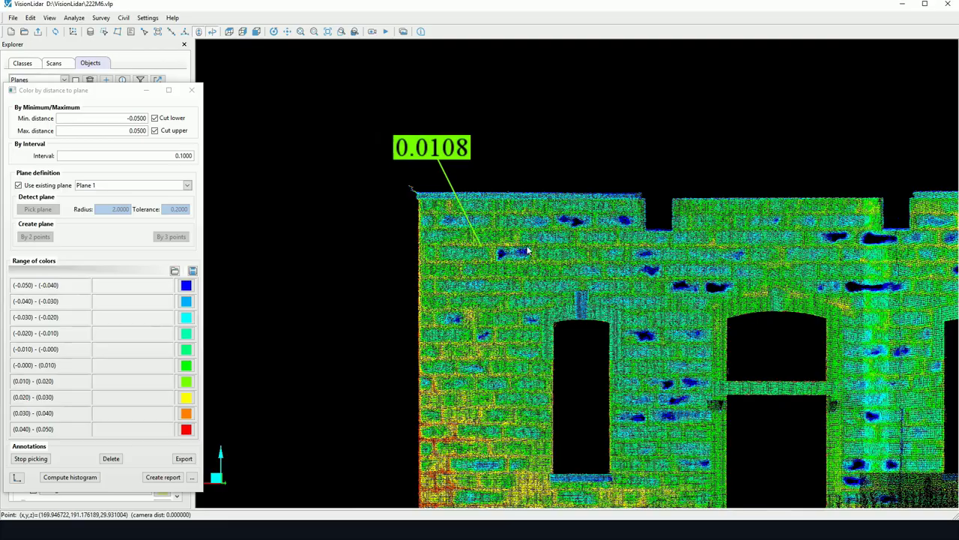
{"action": "left_click", "coordinate": [647, 258]}
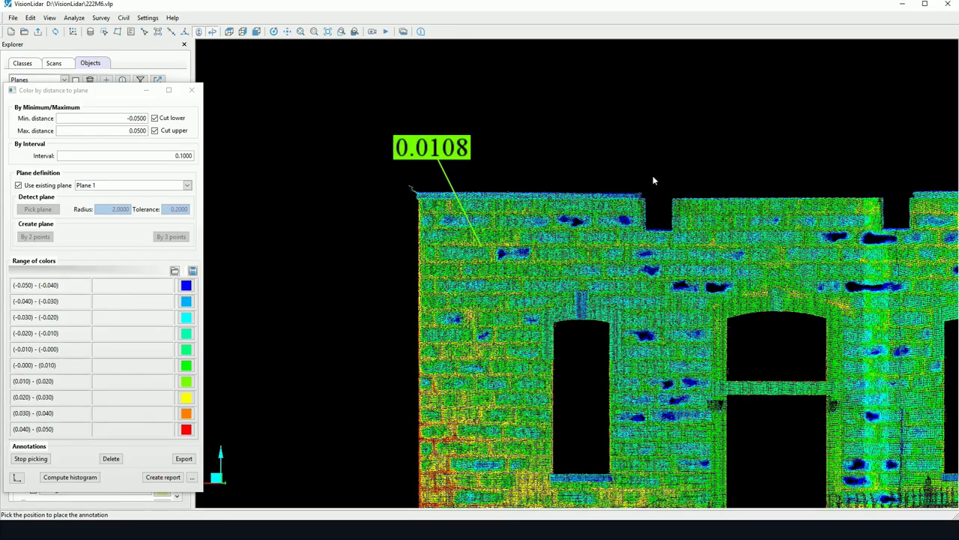
{"action": "left_click", "coordinate": [613, 138]}
{"action": "middle_click_drag", "start_coordinate": [729, 168], "coordinate": [517, 195]}
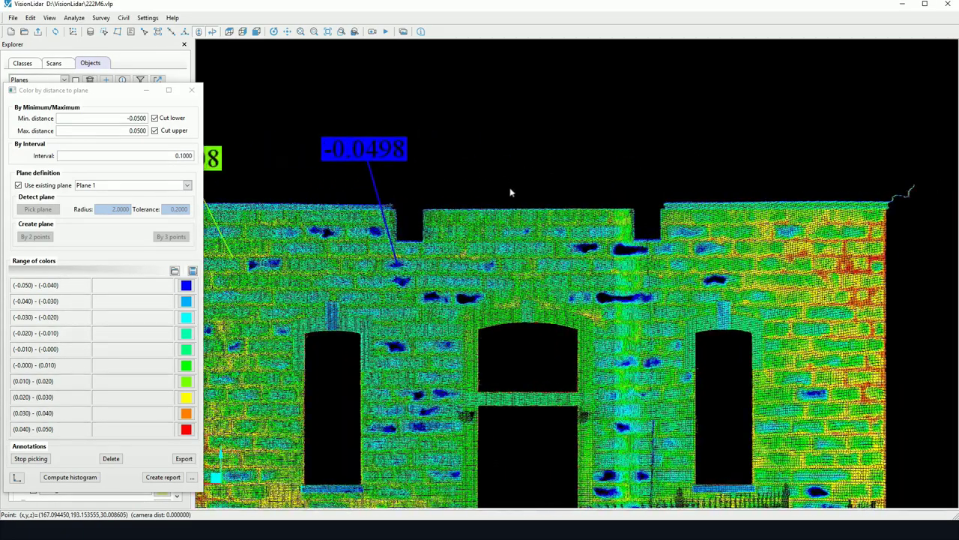
{"action": "scroll", "coordinate": [538, 224], "scroll_direction": "up", "scroll_amount": 2}
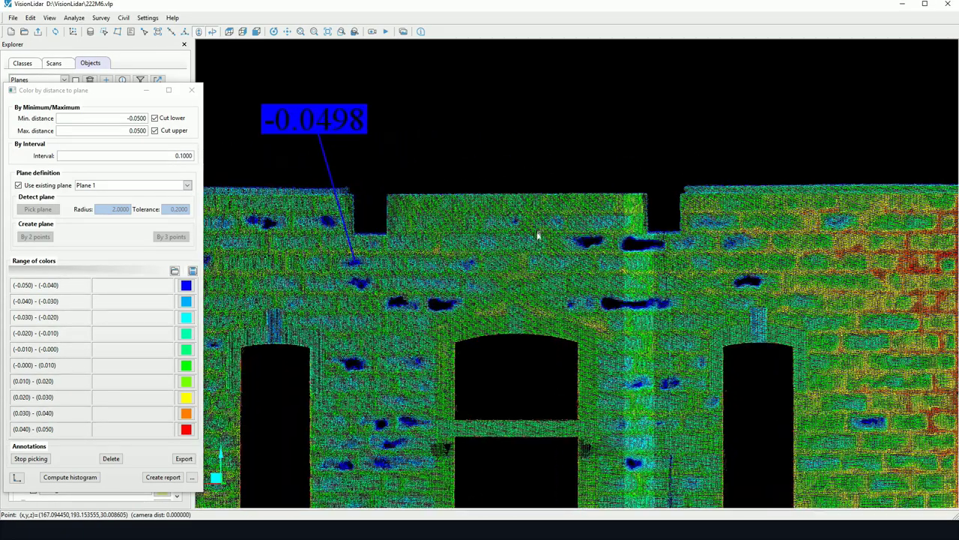
{"action": "left_click", "coordinate": [527, 278]}
{"action": "left_click", "coordinate": [592, 129]}
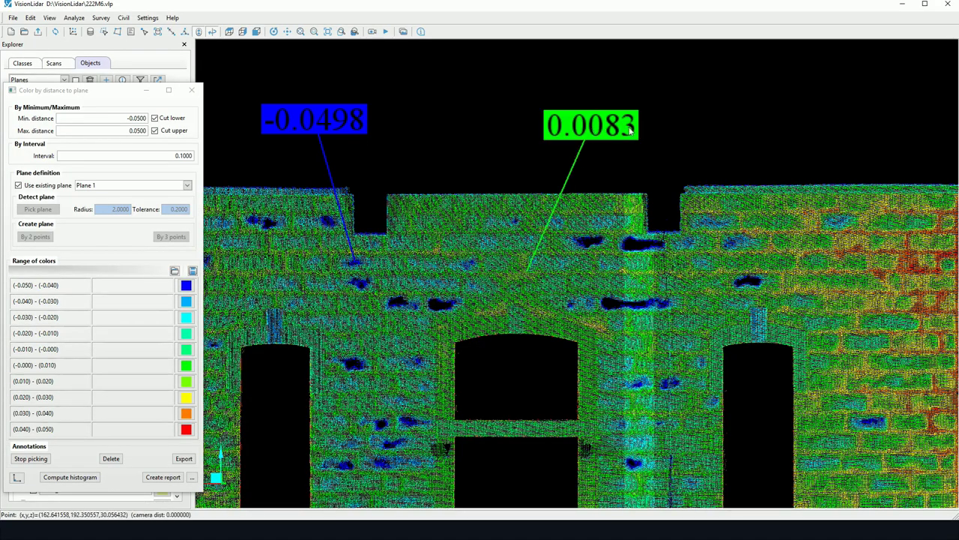
Step: Add the 0.0333 and -0.0151 distance labels on the right part of the wall
{"action": "scroll", "coordinate": [616, 141], "scroll_direction": "down", "scroll_amount": 3}
{"action": "left_click_drag", "start_coordinate": [765, 151], "coordinate": [556, 140]}
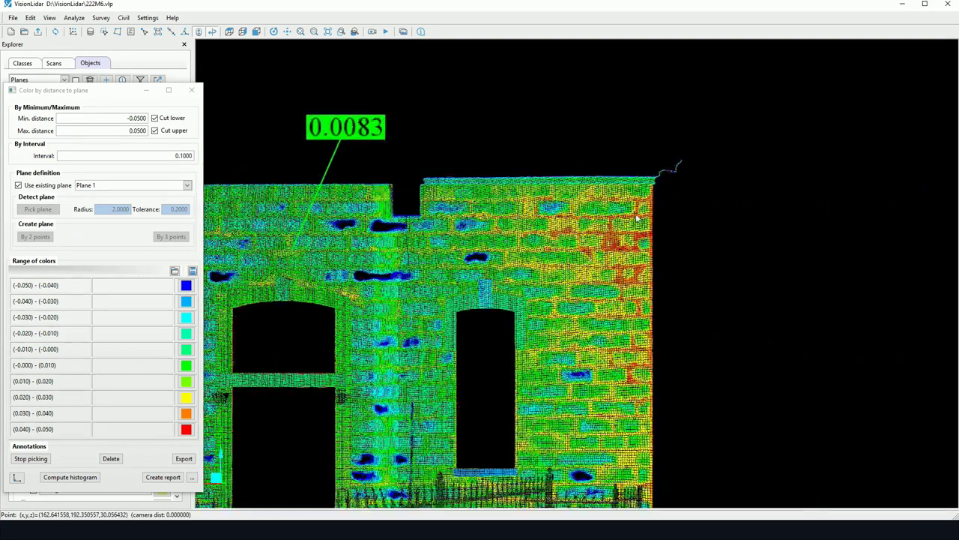
{"action": "scroll", "coordinate": [629, 233], "scroll_direction": "up", "scroll_amount": 4}
{"action": "scroll", "coordinate": [629, 232], "scroll_direction": "down", "scroll_amount": 4}
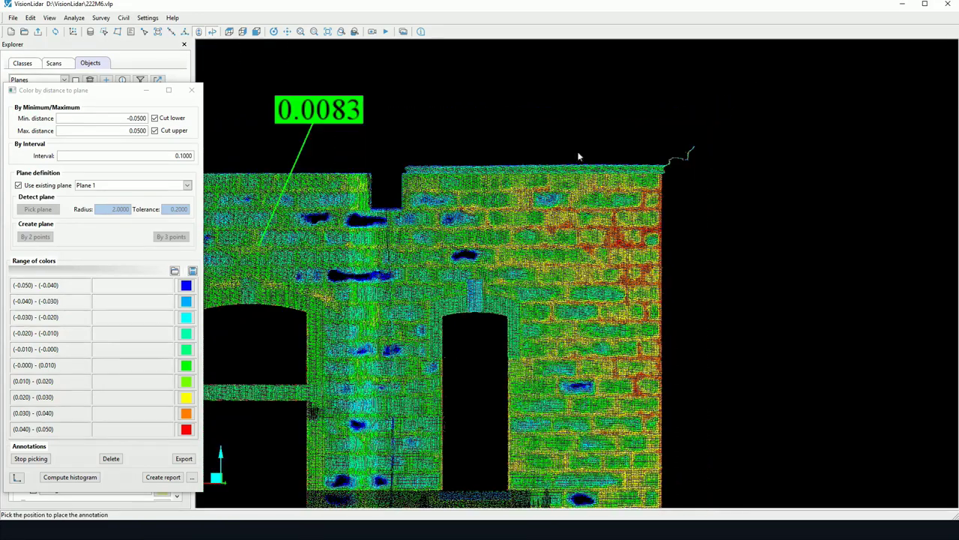
{"action": "left_click", "coordinate": [571, 113]}
{"action": "scroll", "coordinate": [555, 248], "scroll_direction": "down", "scroll_amount": 4}
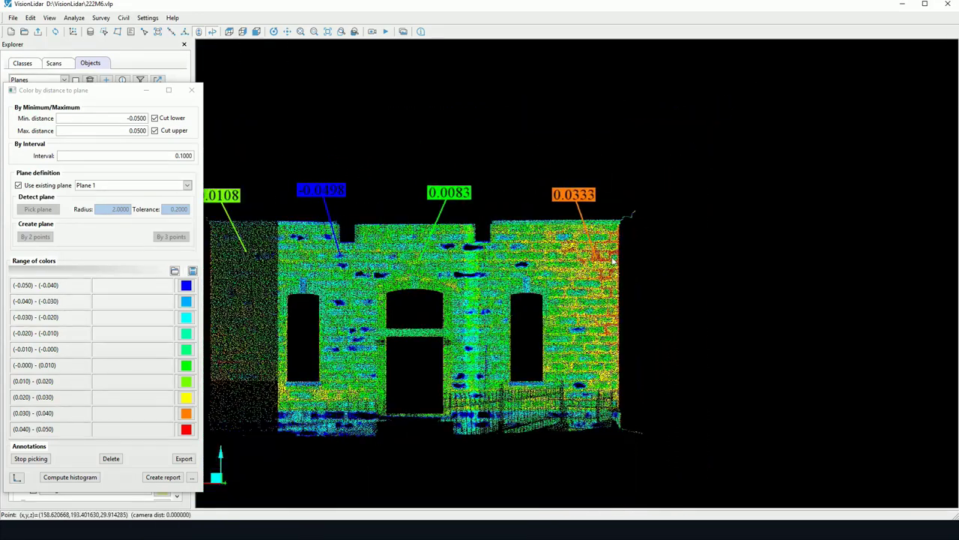
{"action": "scroll", "coordinate": [628, 315], "scroll_direction": "up", "scroll_amount": 5}
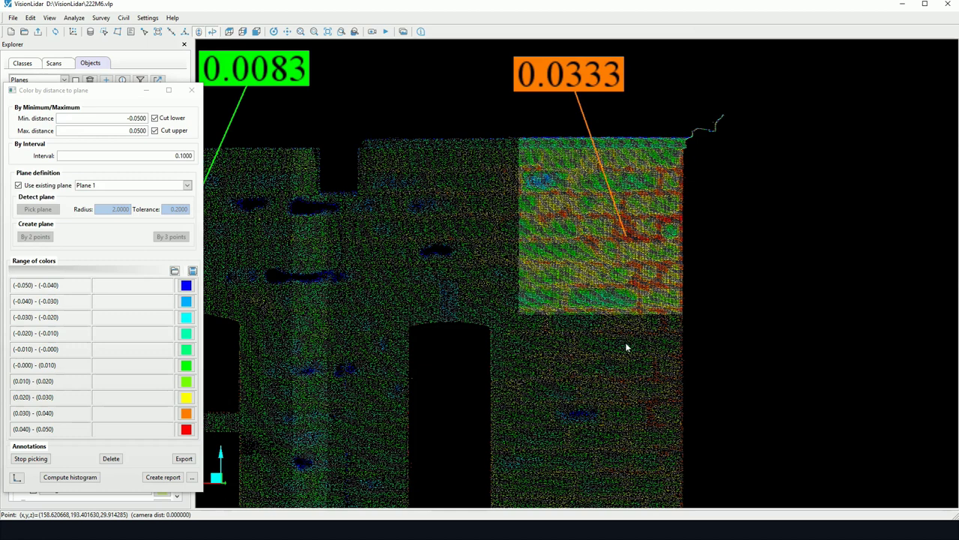
{"action": "left_click", "coordinate": [618, 350]}
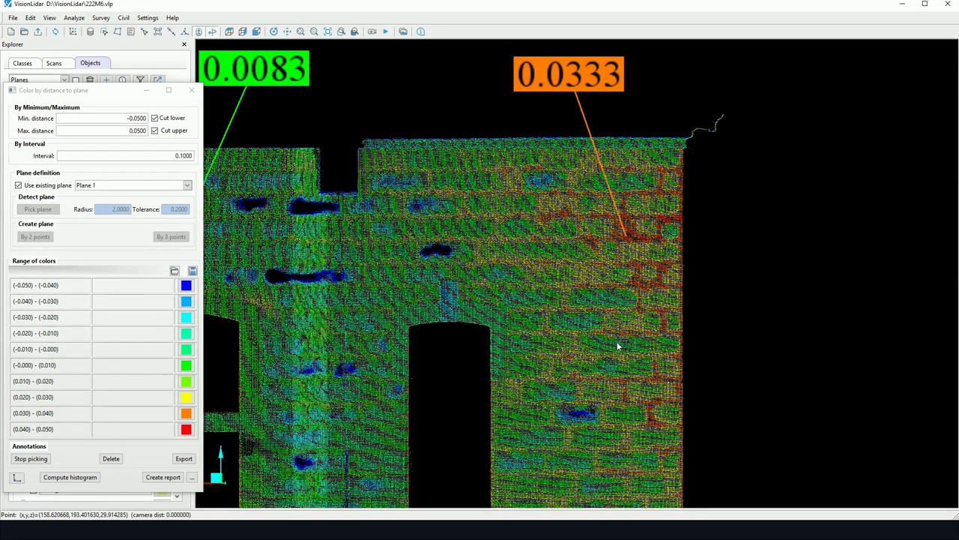
{"action": "left_click", "coordinate": [730, 338]}
{"action": "scroll", "coordinate": [731, 341], "scroll_direction": "down", "scroll_amount": 3}
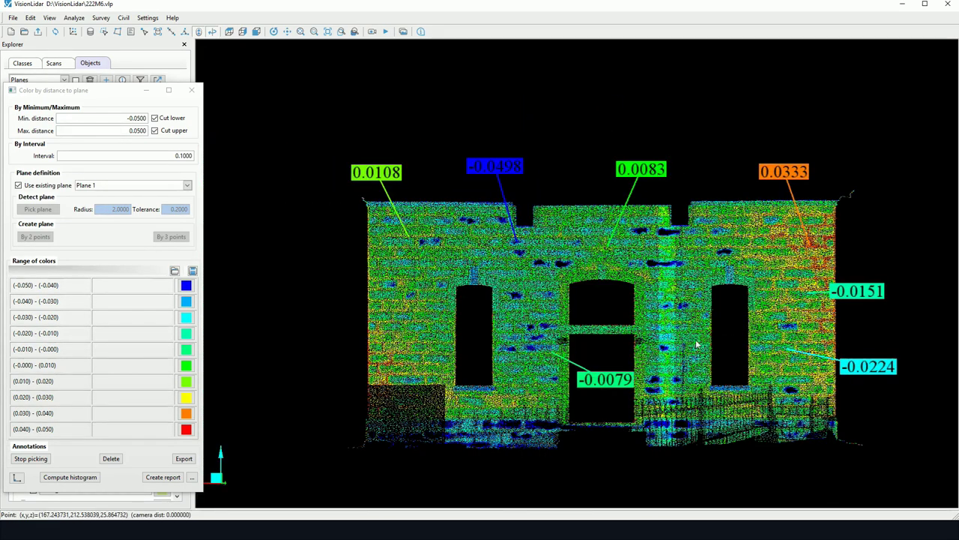
{"action": "middle_click_drag", "start_coordinate": [618, 262], "coordinate": [572, 242]}
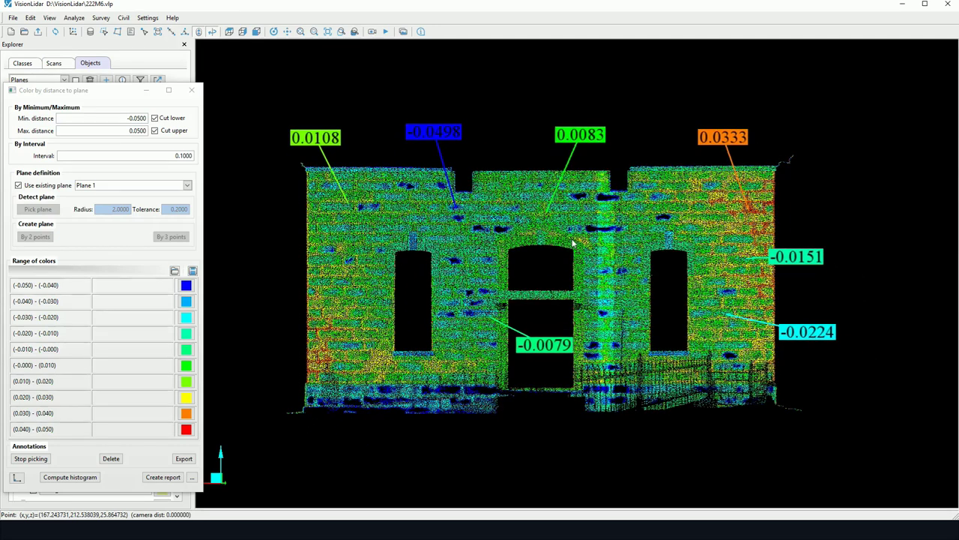
Step: Stop picking annotation points and delete the -0.0079 and -0.0151 distance labels
{"action": "left_click", "coordinate": [110, 460]}
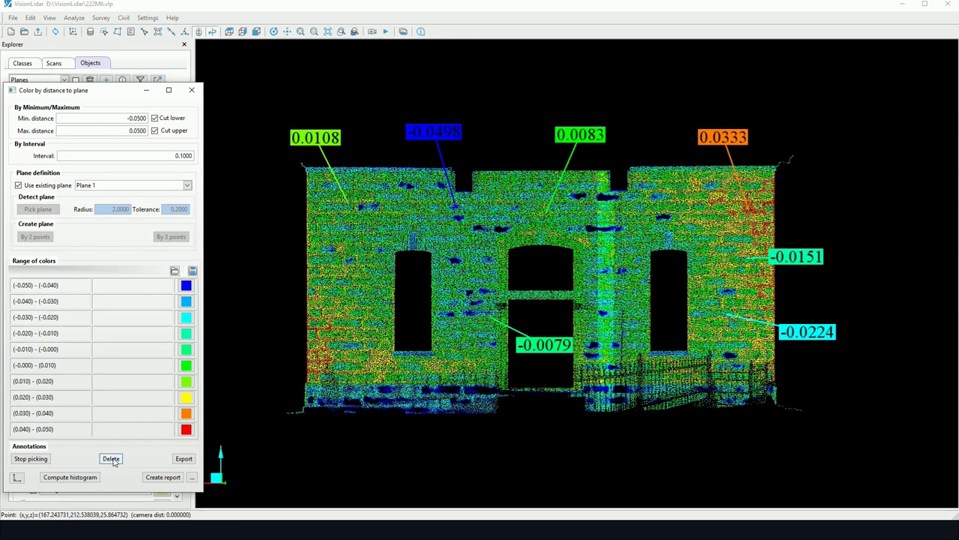
{"action": "left_click", "coordinate": [113, 459]}
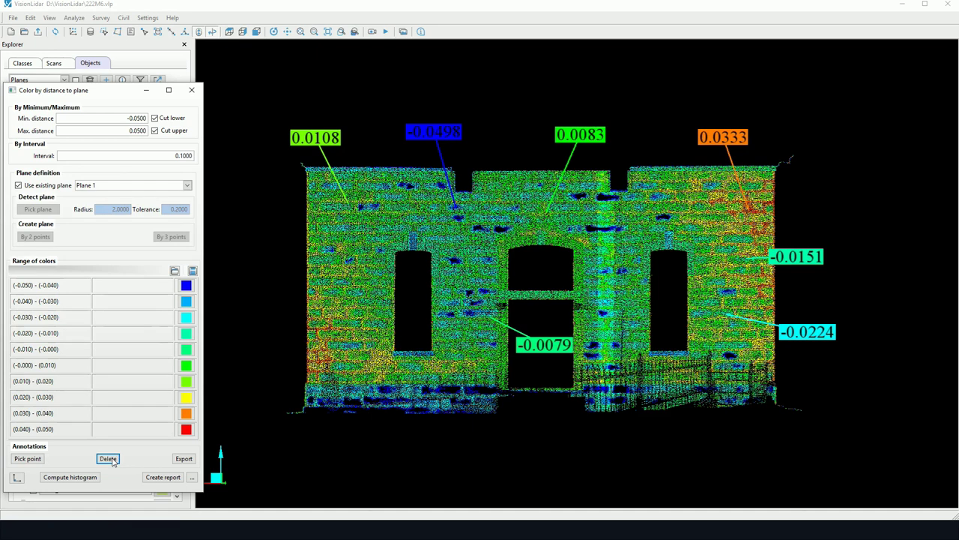
{"action": "left_click", "coordinate": [546, 347]}
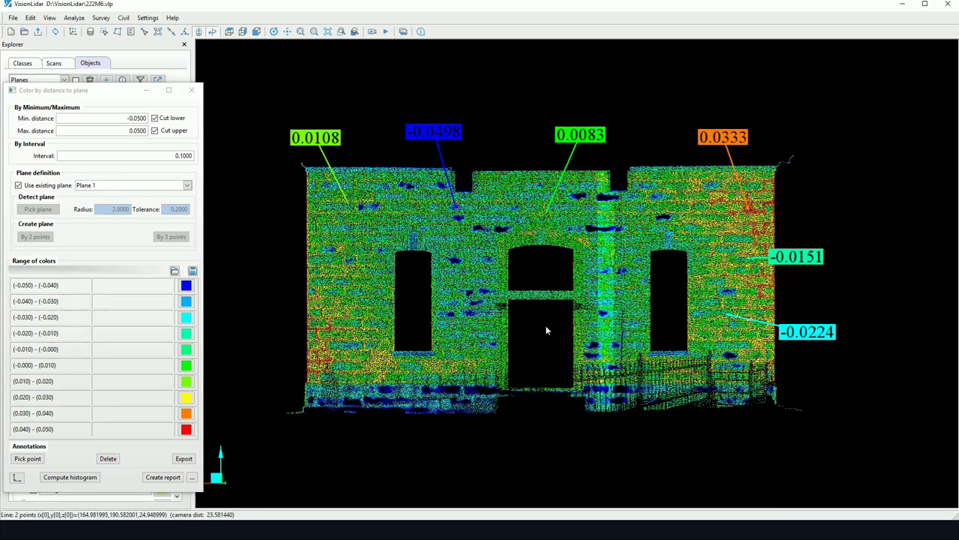
{"action": "left_click", "coordinate": [109, 458]}
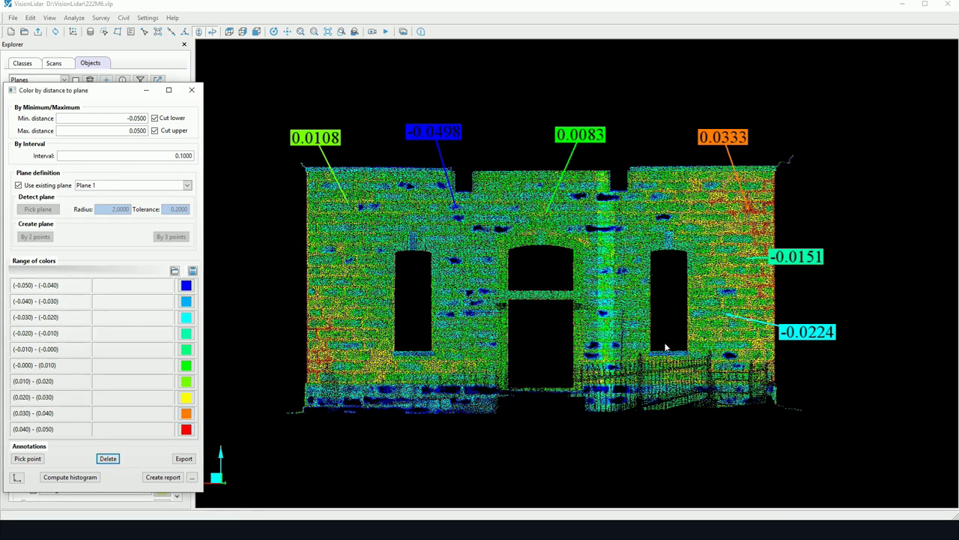
{"action": "left_click", "coordinate": [797, 256]}
{"action": "scroll", "coordinate": [801, 255], "scroll_direction": "up", "scroll_amount": 3}
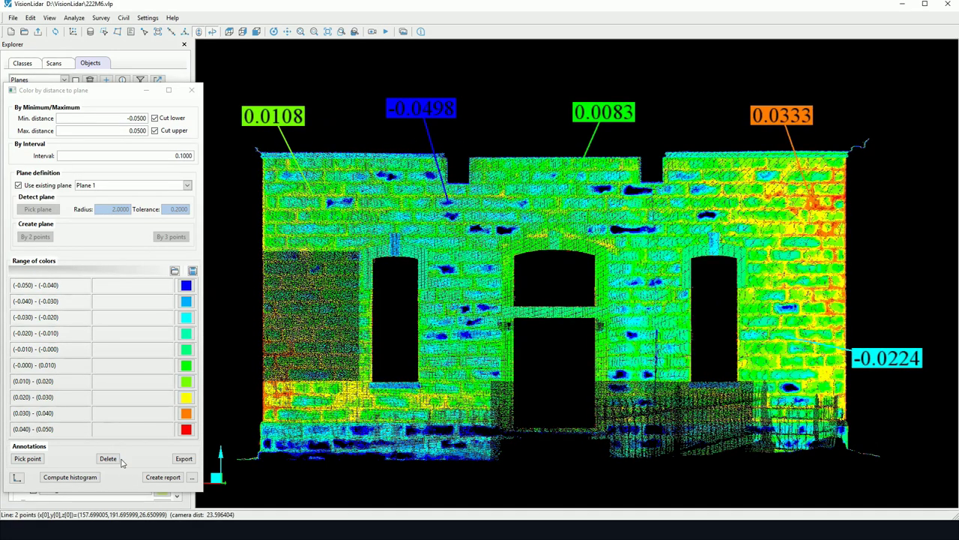
{"action": "left_click", "coordinate": [182, 461]}
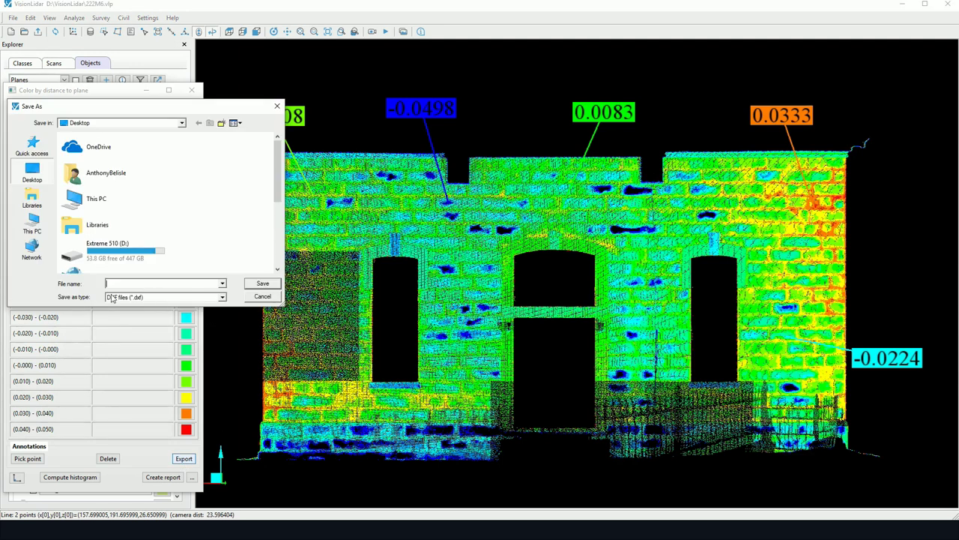
{"action": "left_click", "coordinate": [158, 297]}
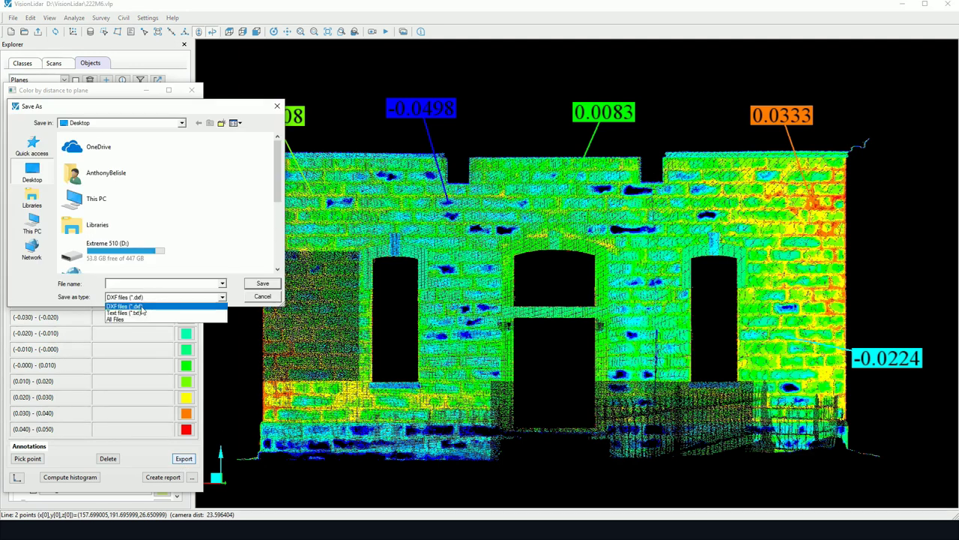
{"action": "left_click", "coordinate": [259, 297]}
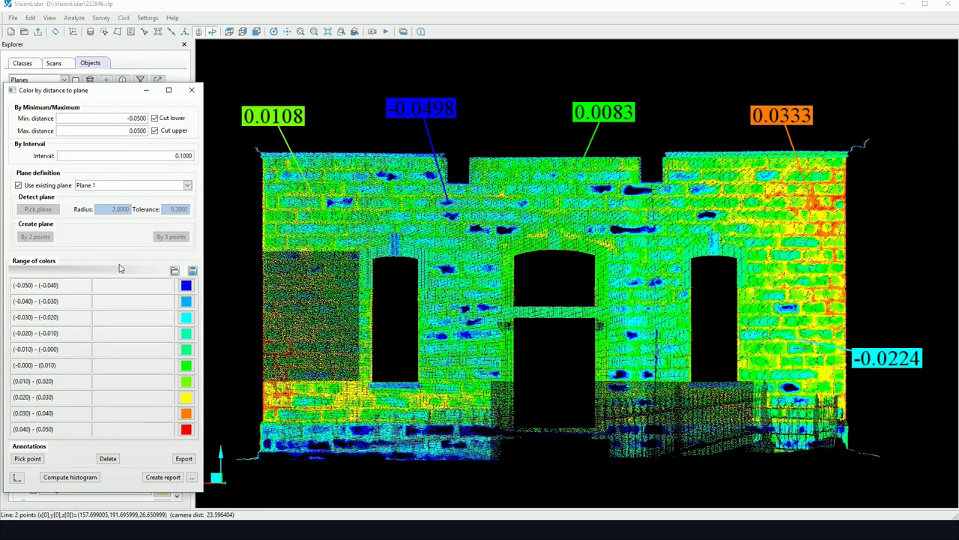
{"action": "left_click", "coordinate": [70, 477]}
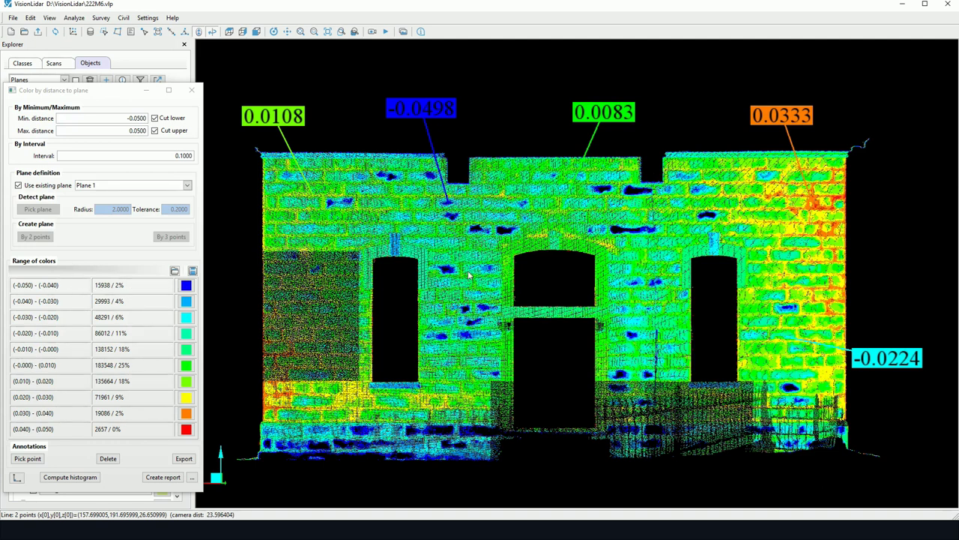
Step: Zoom the 3-D view in and out to inspect the histogram-coloured facade and its band counts
{"action": "scroll", "coordinate": [469, 272], "scroll_direction": "down", "scroll_amount": 1}
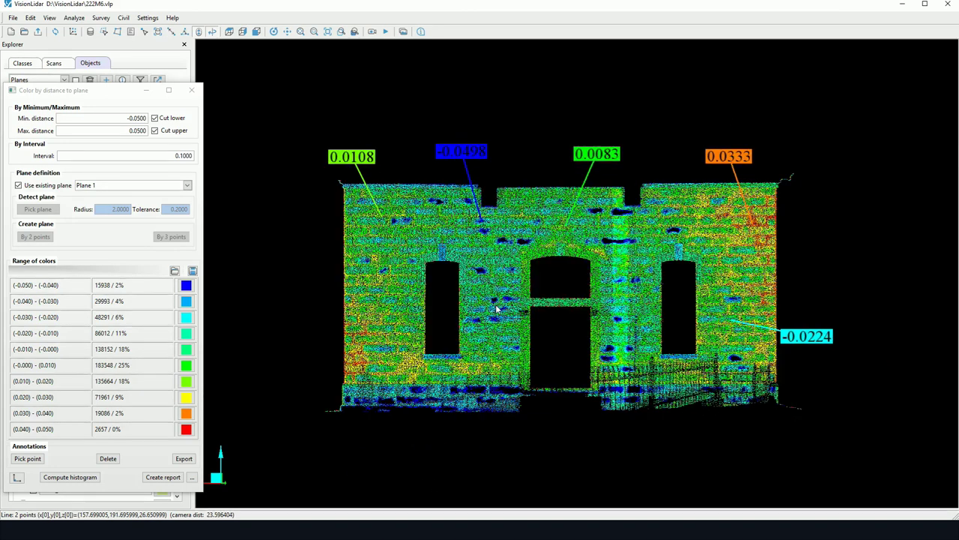
{"action": "scroll", "coordinate": [549, 303], "scroll_direction": "down", "scroll_amount": 1}
{"action": "scroll", "coordinate": [389, 365], "scroll_direction": "up", "scroll_amount": 2}
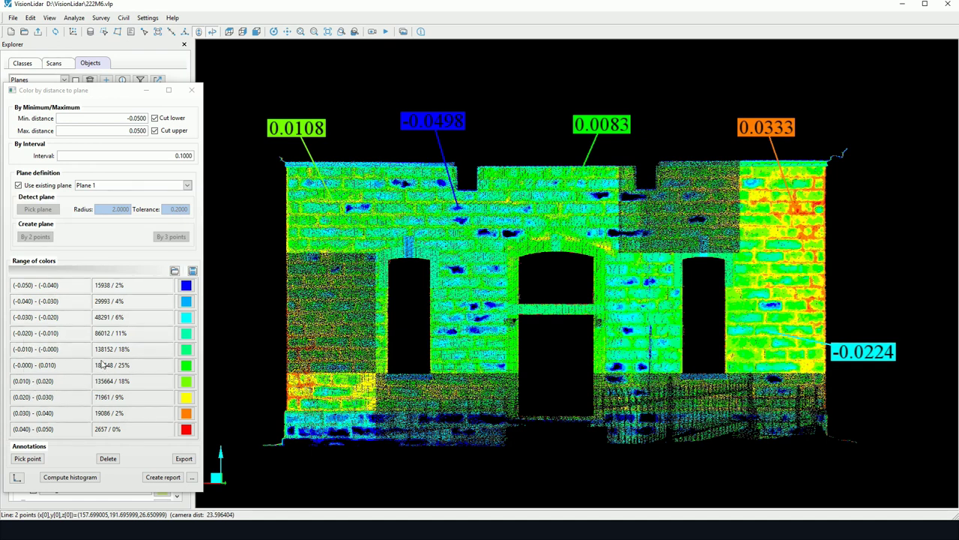
{"action": "scroll", "coordinate": [400, 298], "scroll_direction": "up", "scroll_amount": 1}
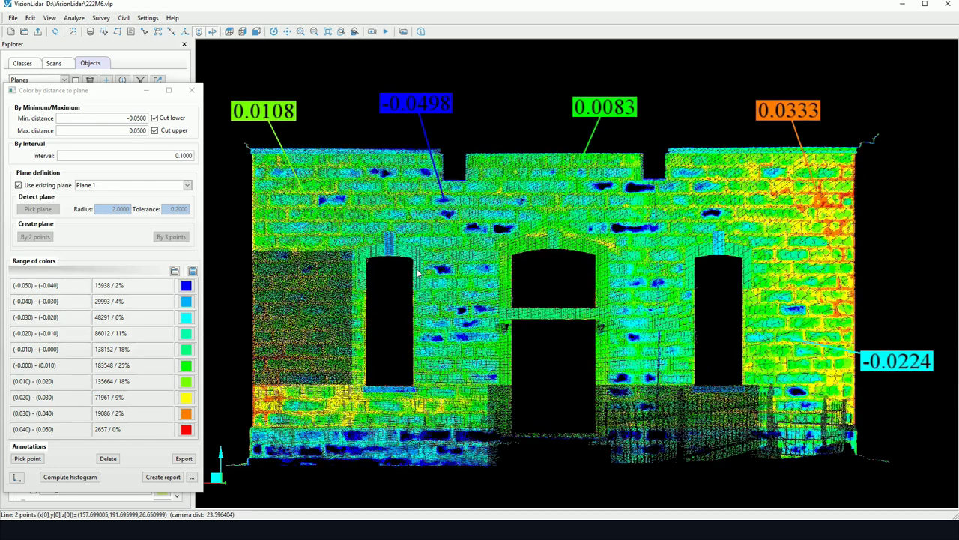
{"action": "scroll", "coordinate": [477, 289], "scroll_direction": "up", "scroll_amount": 2}
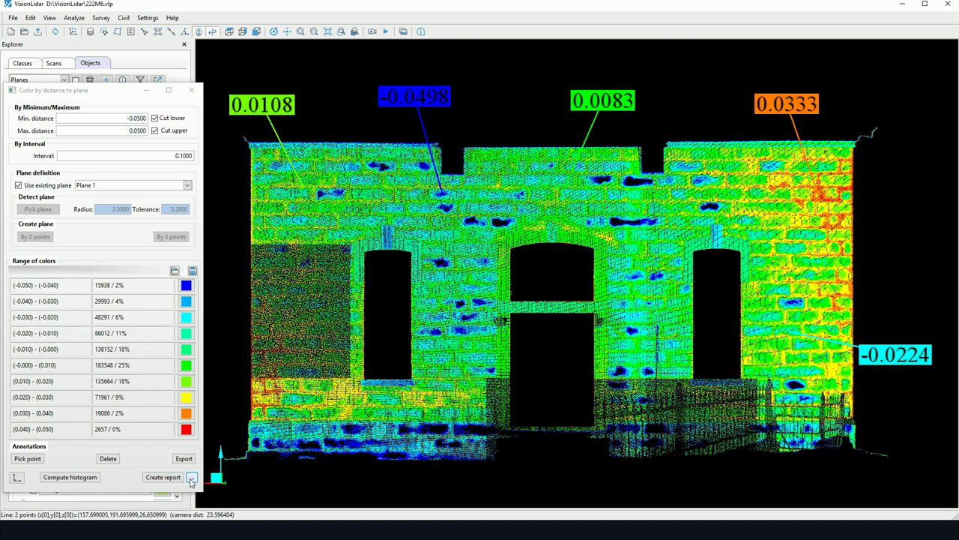
Step: Set the report title to 'Report on the distribution of points in relation to a given plane', then save it as 222m_class.vpc.report.pdf
{"action": "left_click", "coordinate": [192, 479]}
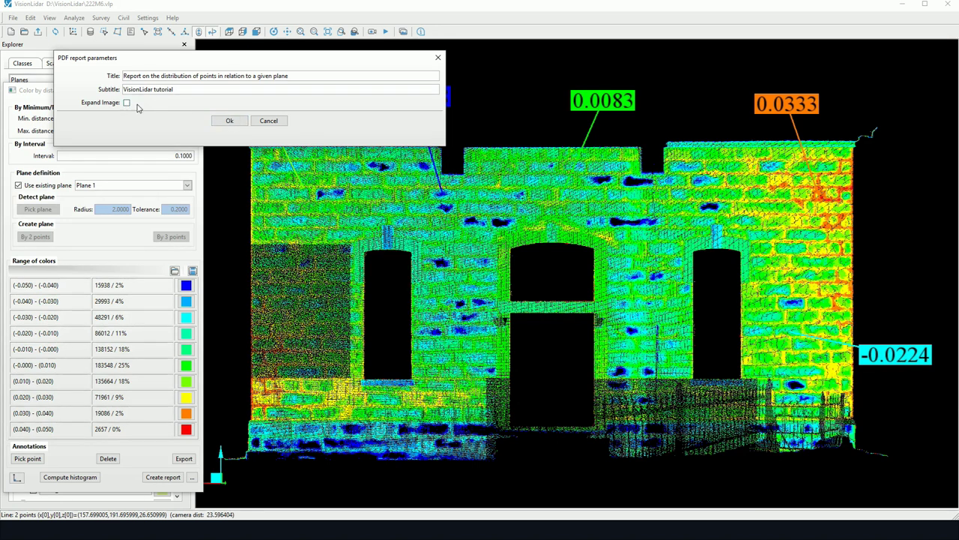
{"action": "left_click", "coordinate": [228, 122]}
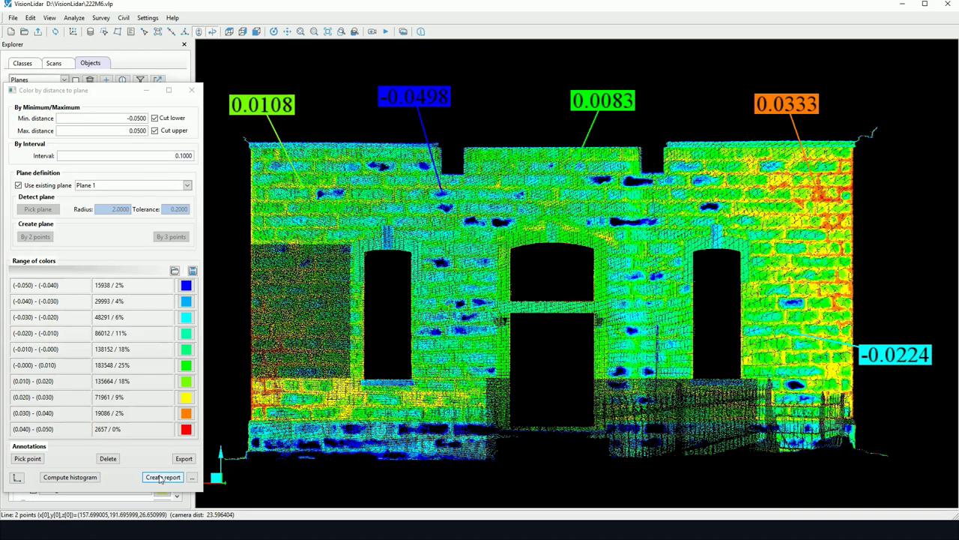
{"action": "left_click", "coordinate": [159, 477]}
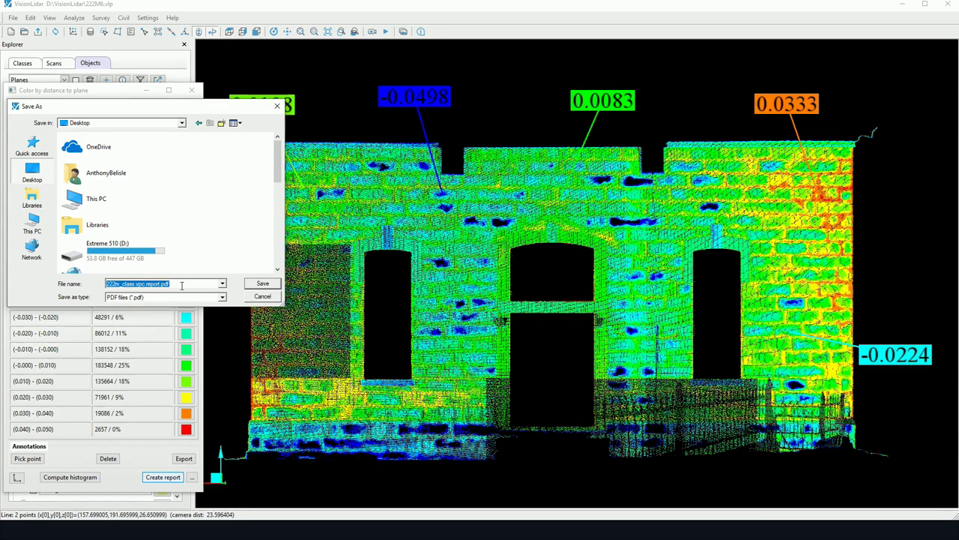
{"action": "left_click", "coordinate": [262, 284]}
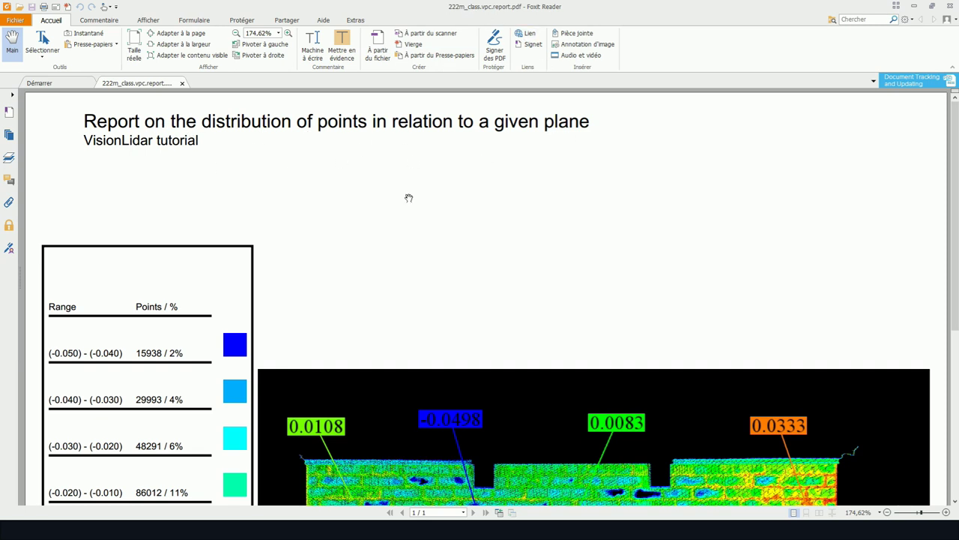
Step: Scroll down through the report's distance range table, ending at (0.040) - (0.050), and the labelled facade image
{"action": "scroll", "coordinate": [178, 278], "scroll_direction": "down", "scroll_amount": 4}
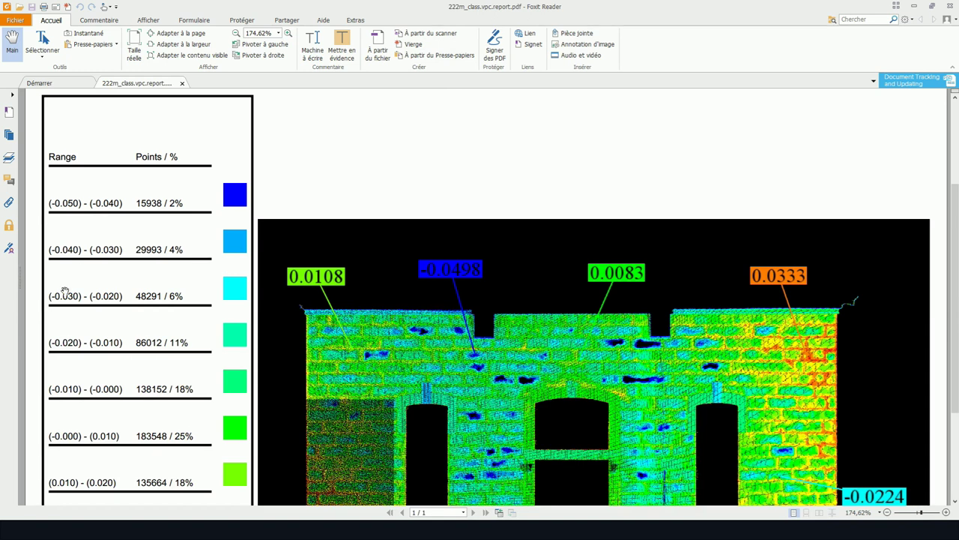
{"action": "scroll", "coordinate": [65, 292], "scroll_direction": "down", "scroll_amount": 3}
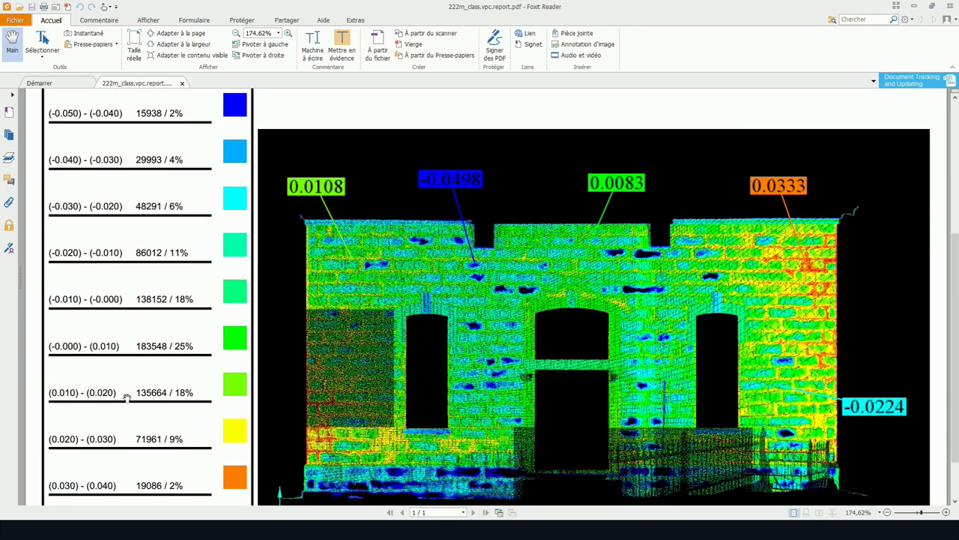
{"action": "scroll", "coordinate": [127, 398], "scroll_direction": "down", "scroll_amount": 1}
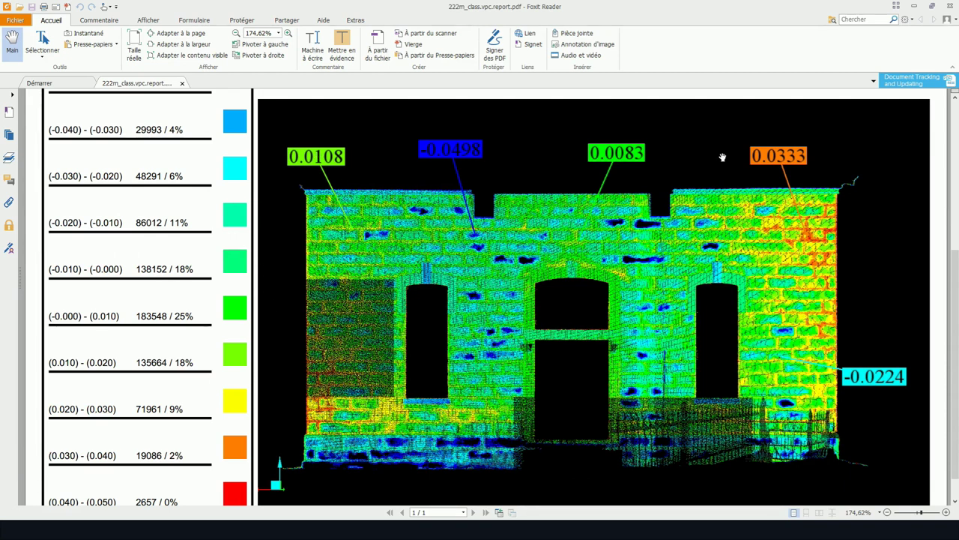
{"action": "scroll", "coordinate": [838, 382], "scroll_direction": "down", "scroll_amount": 1}
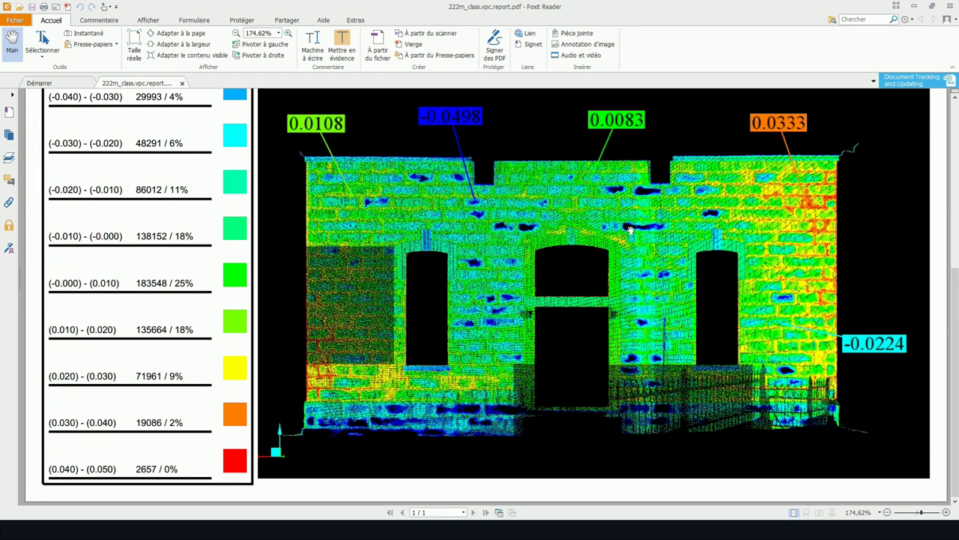